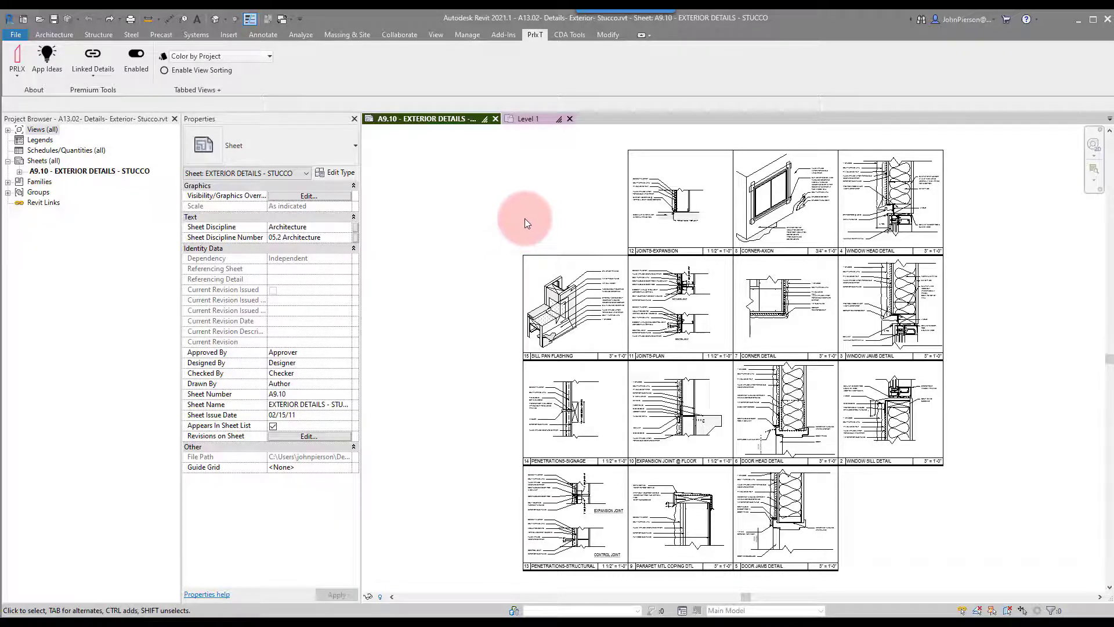
# - Inspect the SILL PAN FLASHING detail's properties on the sheet, then deselect it
pyautogui.click(525, 222)
pyautogui.click(531, 293)
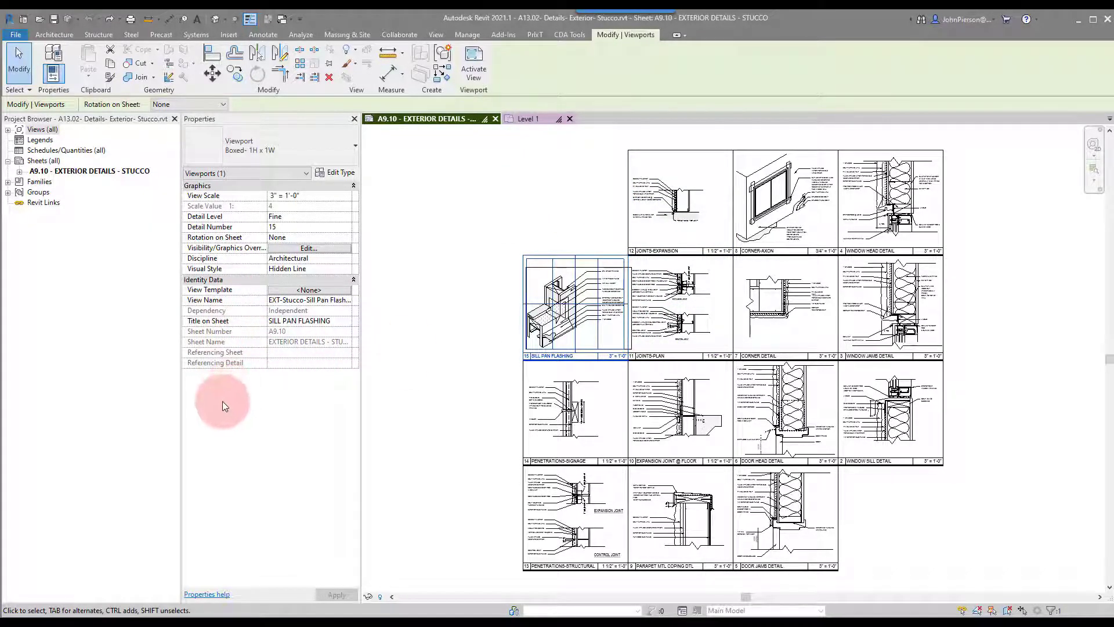
pyautogui.click(412, 318)
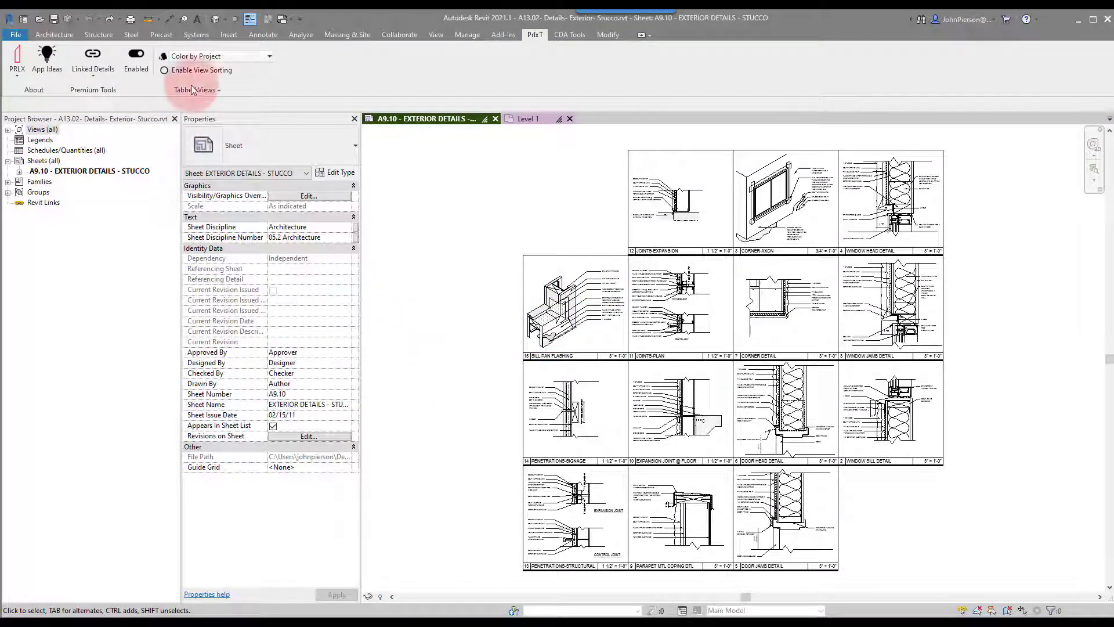
# - Declare the Stucco details project as the source detail file with Linked Details > I am Detail File
pyautogui.click(95, 78)
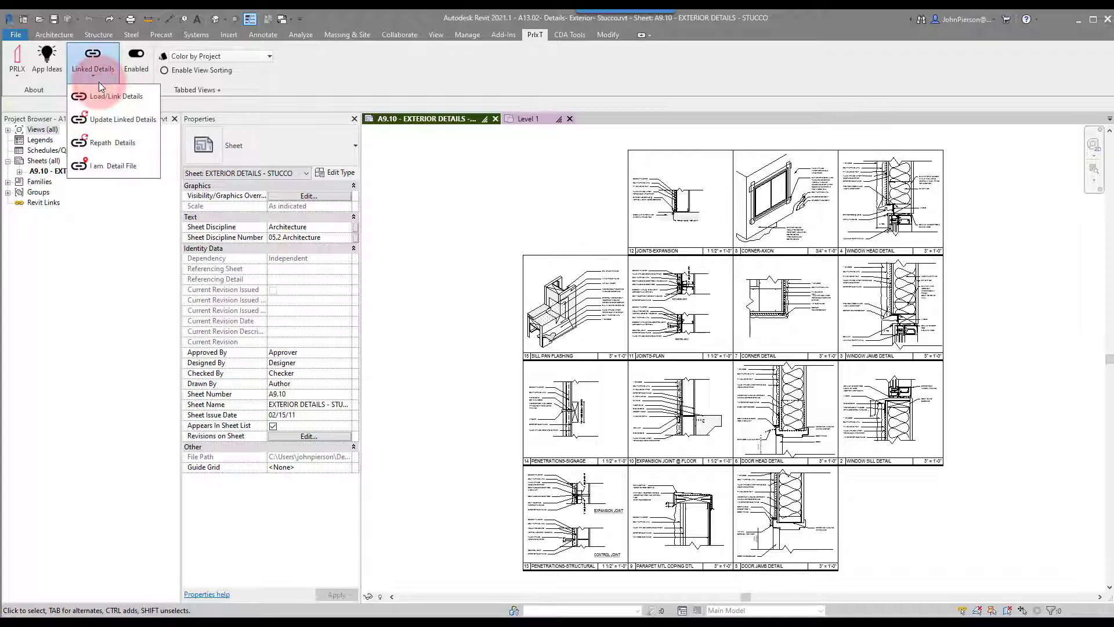
pyautogui.click(104, 166)
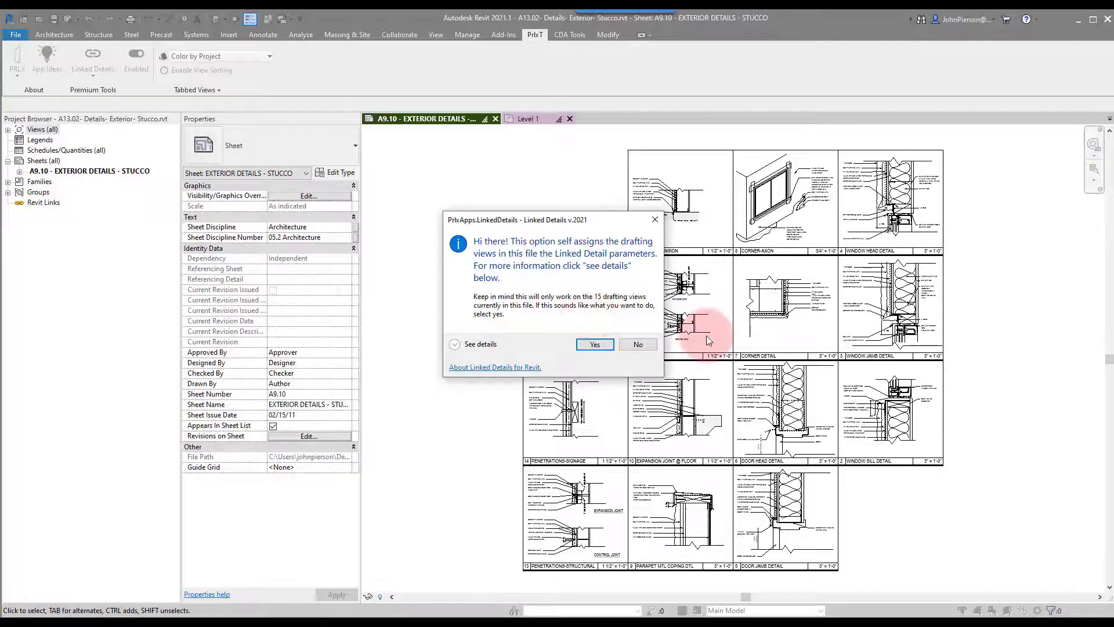
pyautogui.click(455, 344)
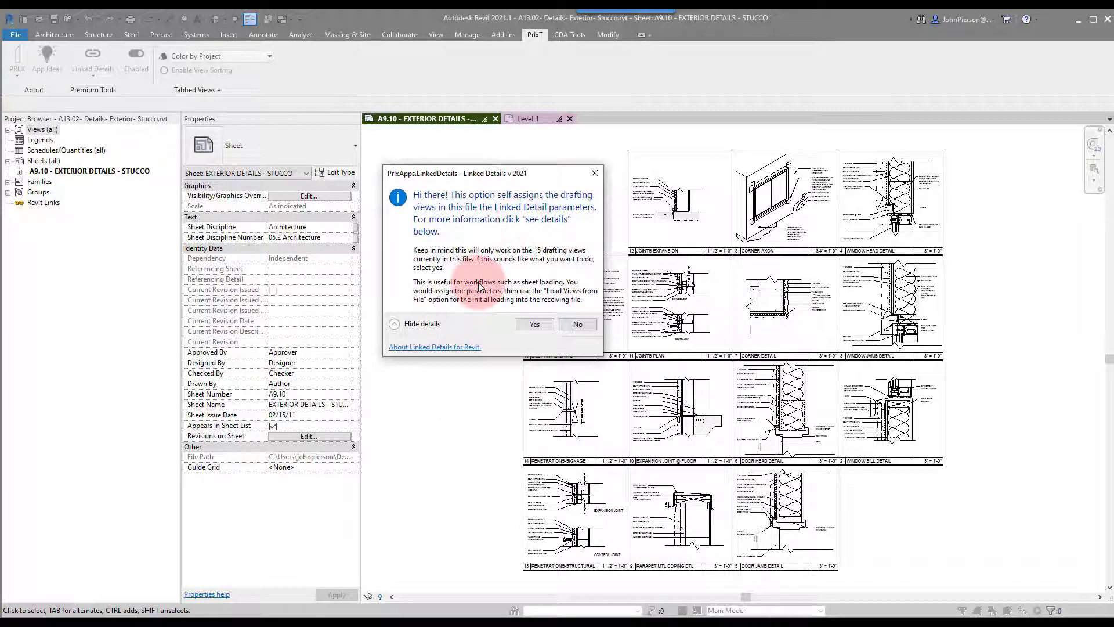
pyautogui.click(572, 323)
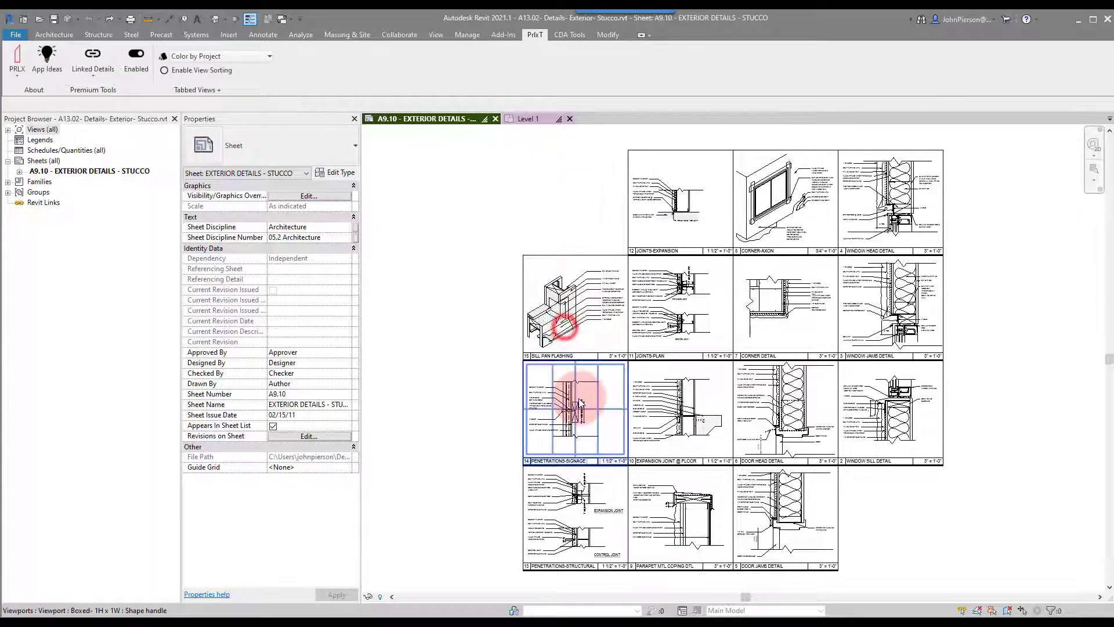
pyautogui.click(96, 56)
pyautogui.click(113, 166)
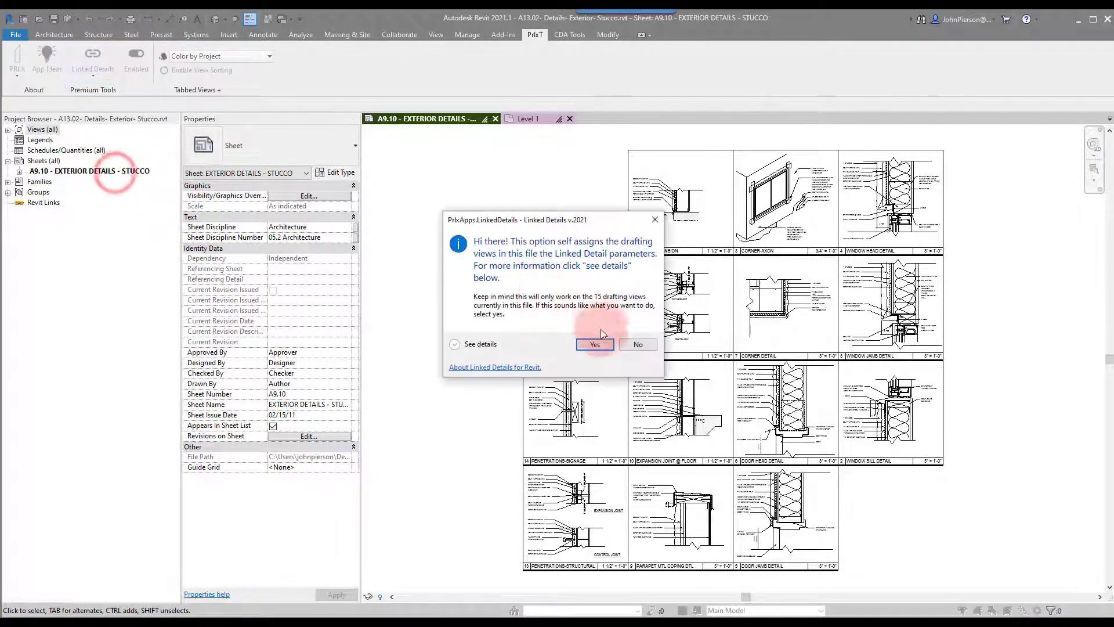
pyautogui.click(599, 344)
pyautogui.click(558, 217)
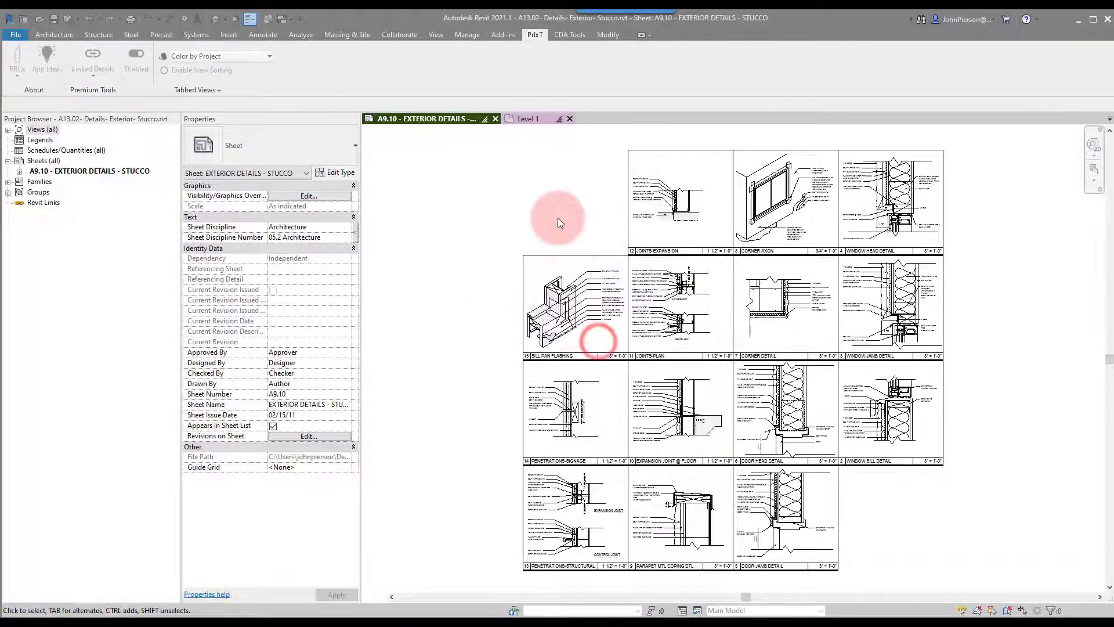
pyautogui.click(559, 281)
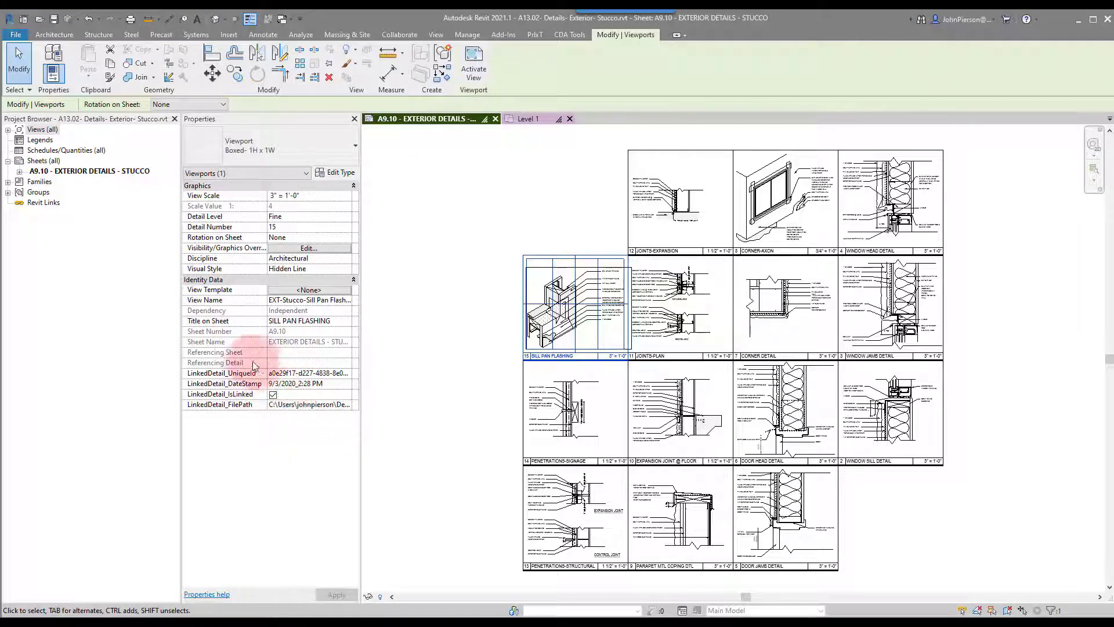
pyautogui.click(460, 242)
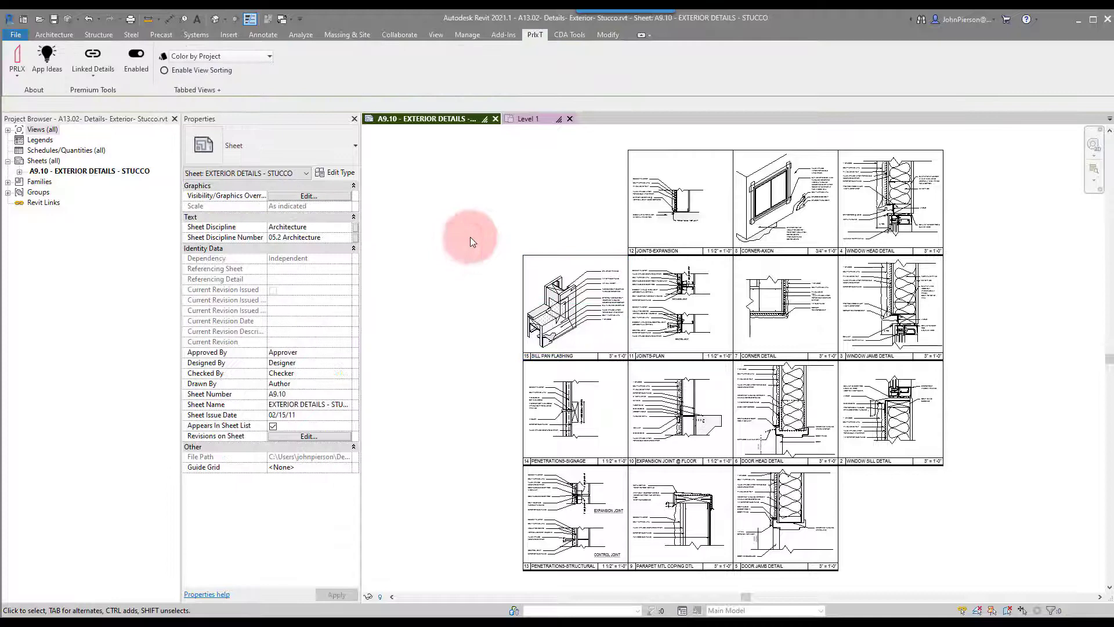
pyautogui.click(538, 319)
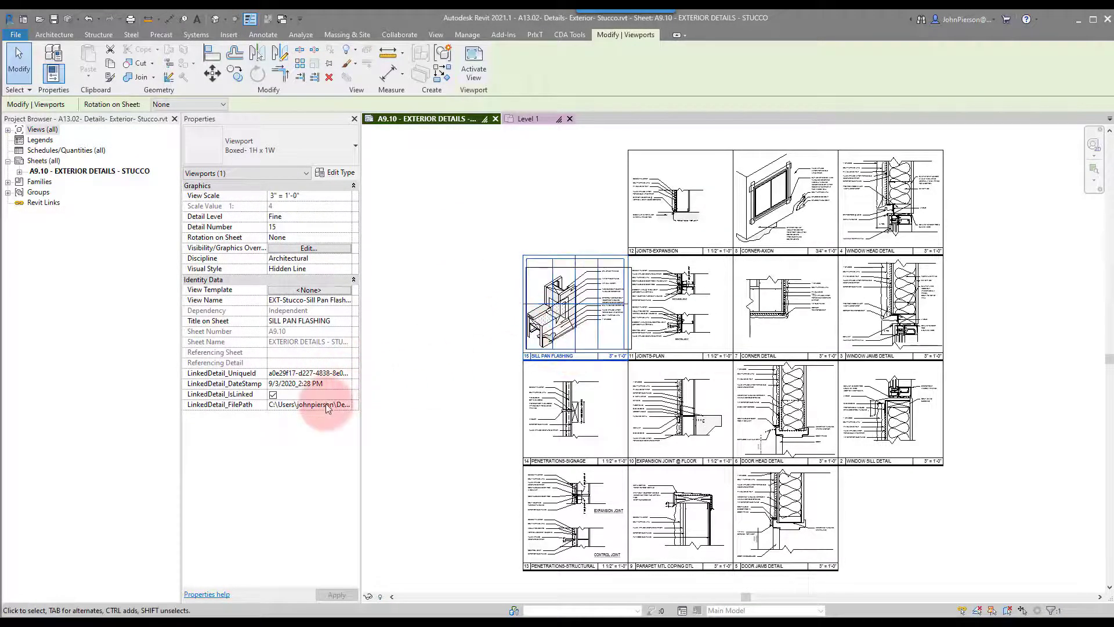
pyautogui.click(424, 377)
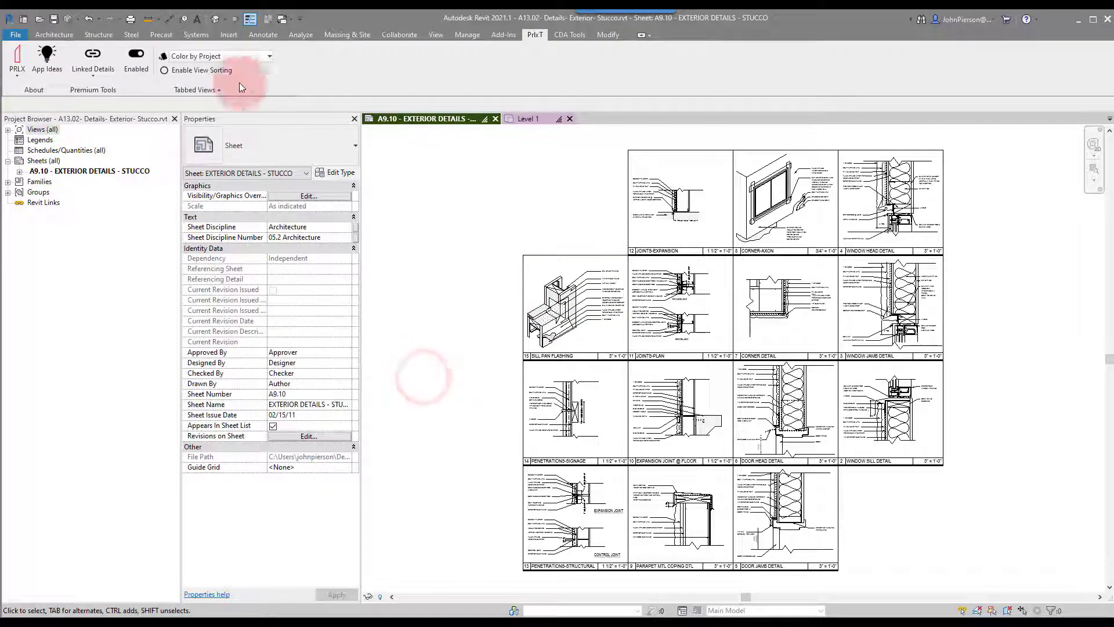
# - Save the Stucco details file, close its A9.10 sheet, and go to ReceivingFile.rvt's Level 1 plan
pyautogui.click(52, 18)
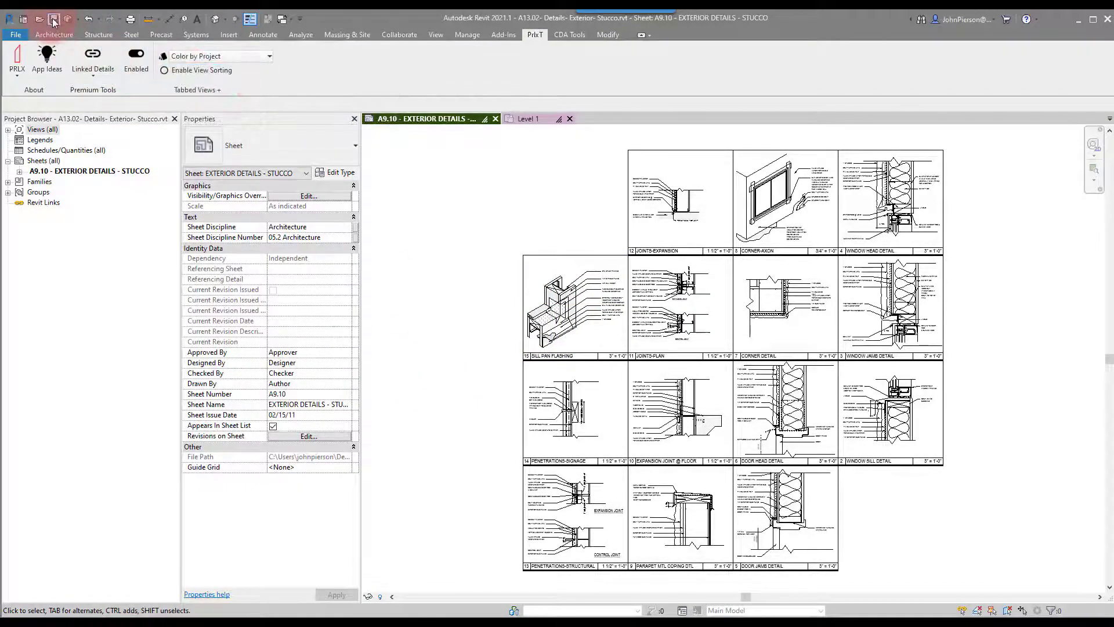
pyautogui.click(497, 120)
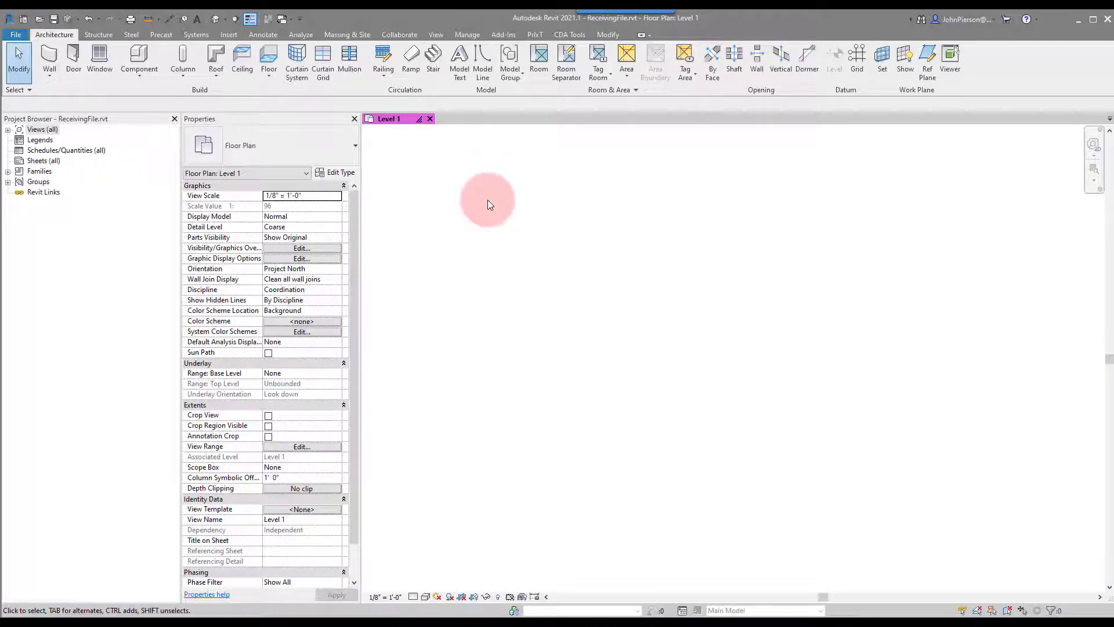
pyautogui.click(487, 200)
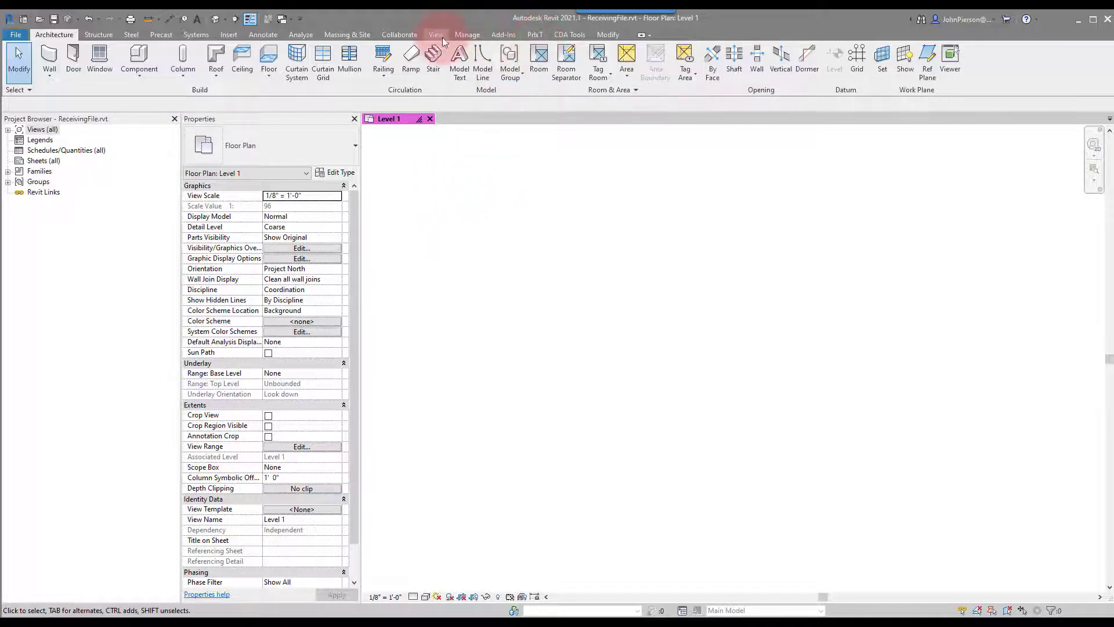
# - Choose Insert Views from File and open Desktop\LinkedDetails\A13.02- Details- Exterior- Stucco.rvt
pyautogui.click(228, 34)
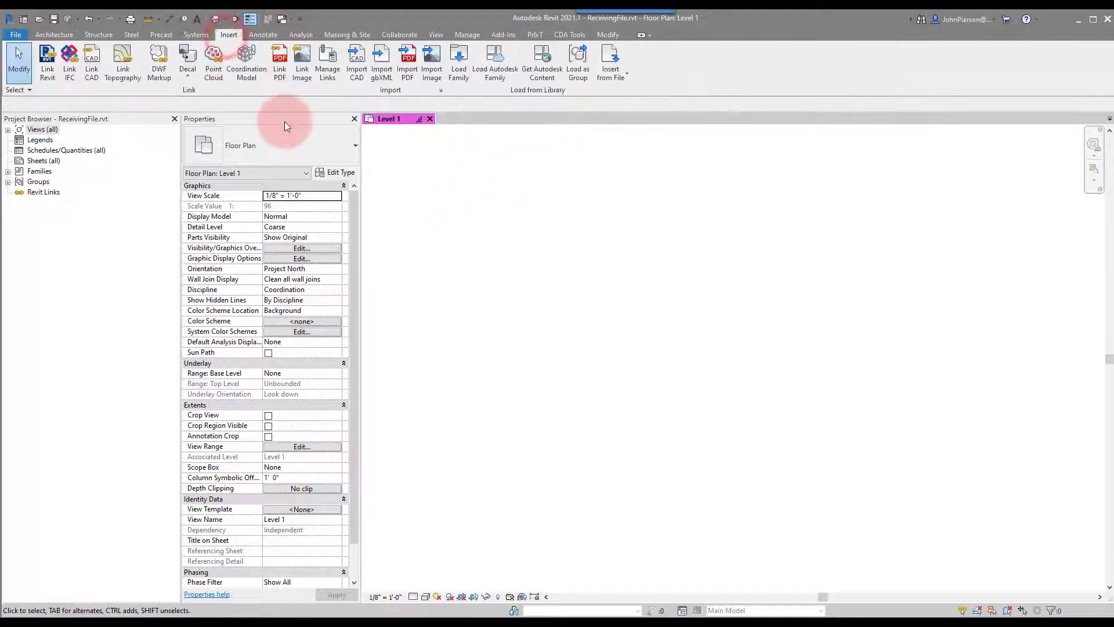
pyautogui.click(614, 72)
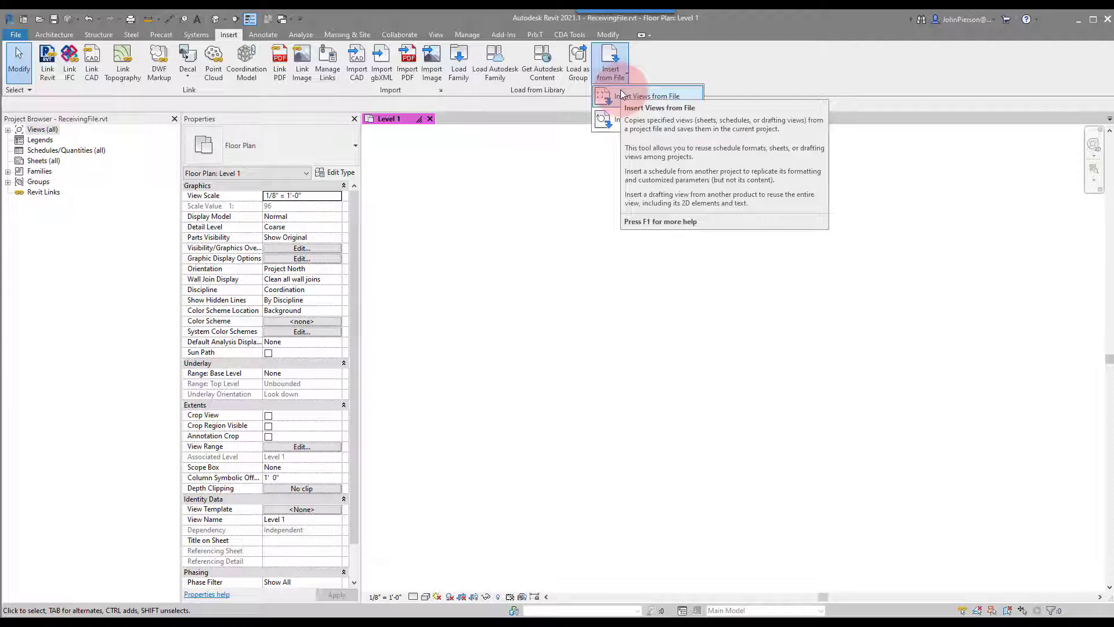
pyautogui.click(621, 94)
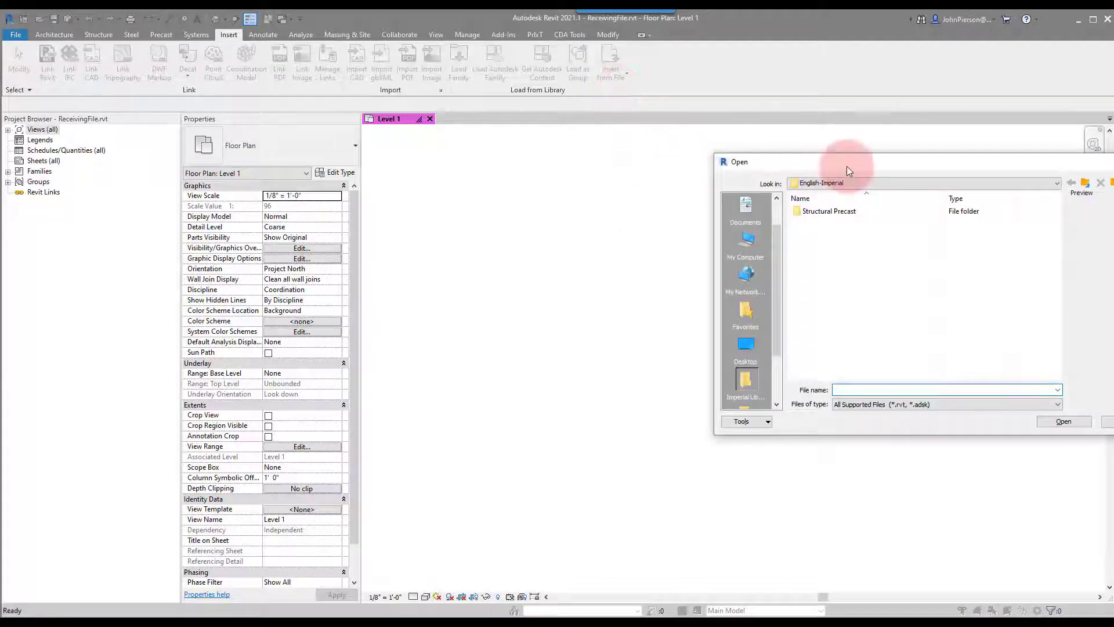
pyautogui.click(754, 355)
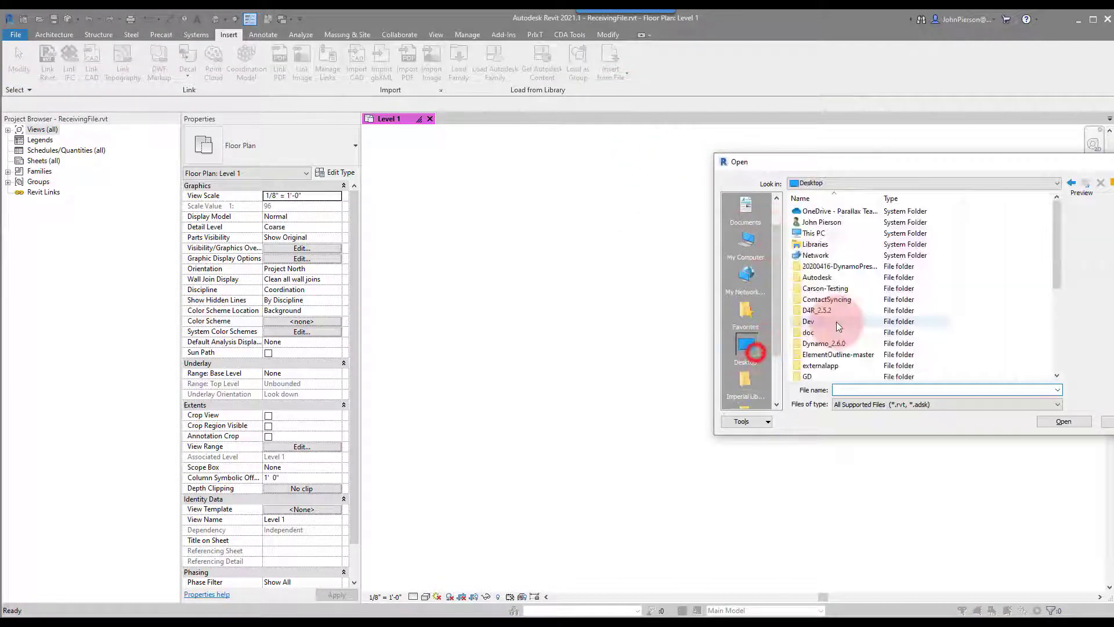
pyautogui.doubleClick(827, 255)
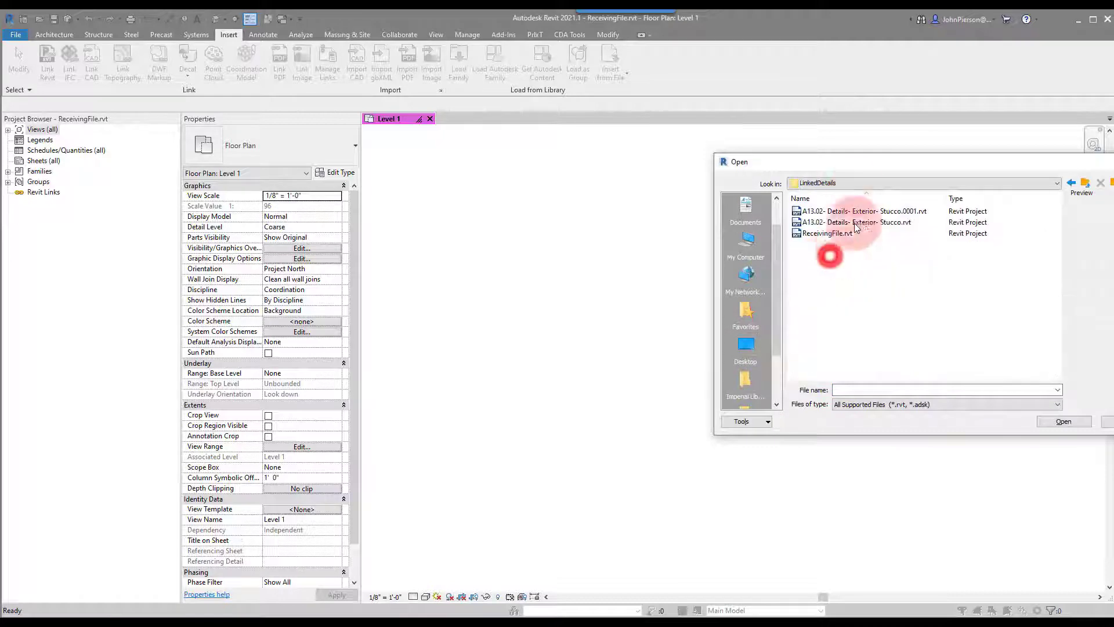
pyautogui.moveTo(854, 169); pyautogui.dragTo(492, 165)
pyautogui.click(514, 218)
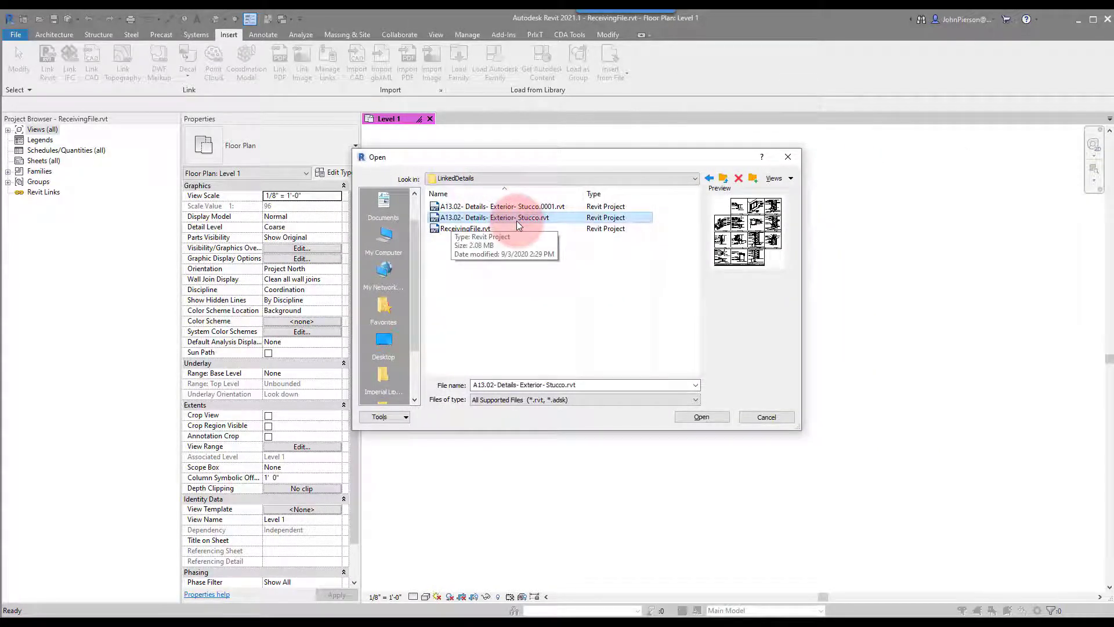
pyautogui.click(718, 419)
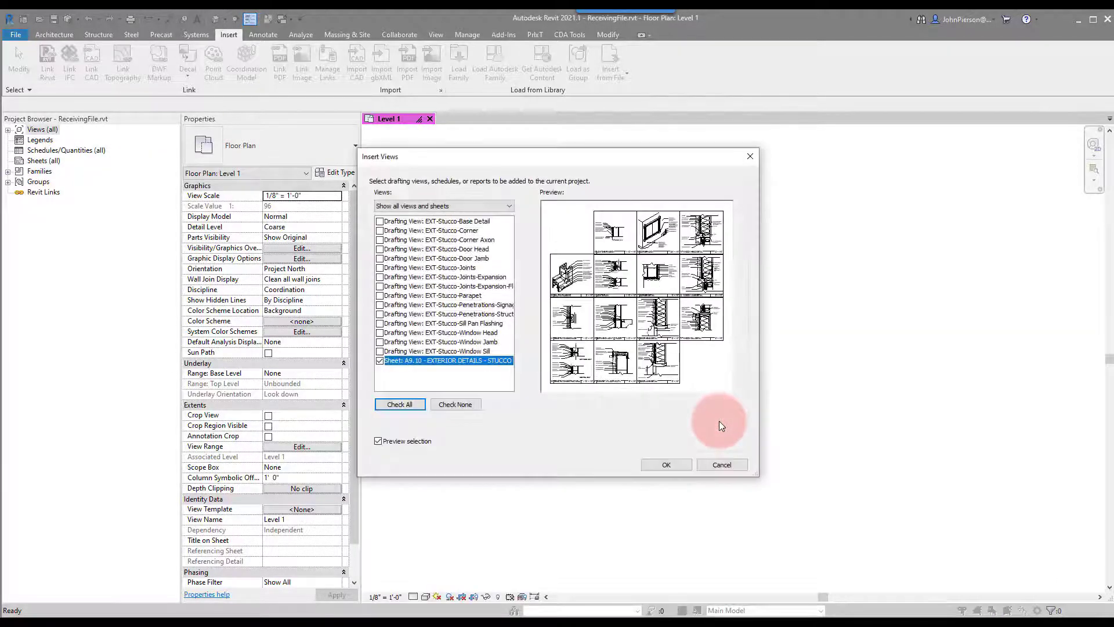
# - Insert the checked sheet A9.10 and accept the duplicate types warning
pyautogui.click(452, 356)
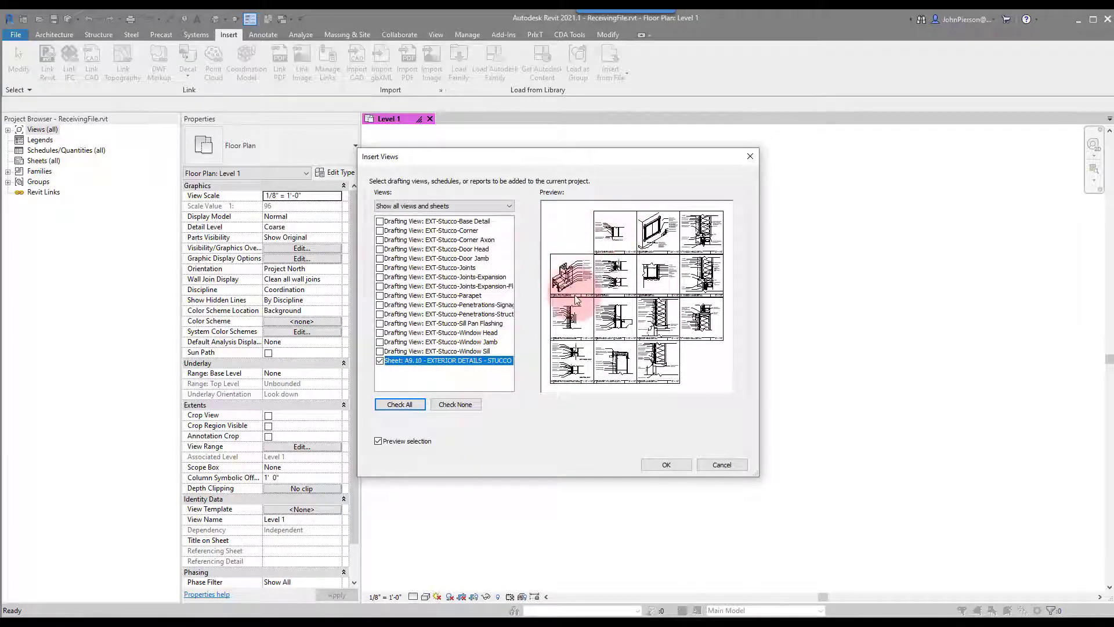
pyautogui.click(663, 464)
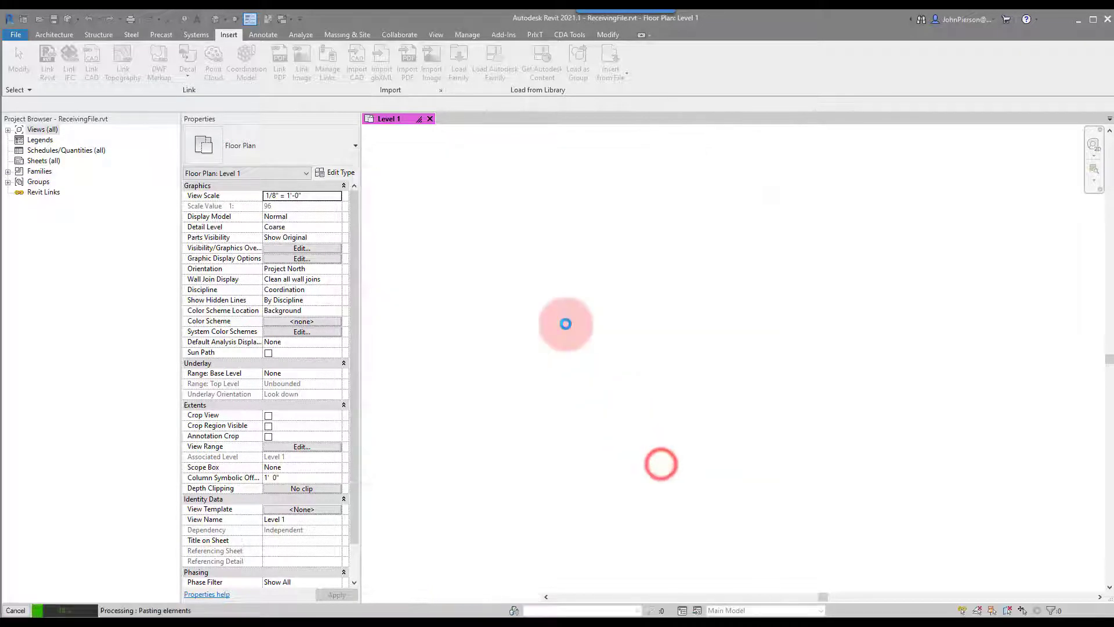
pyautogui.click(591, 368)
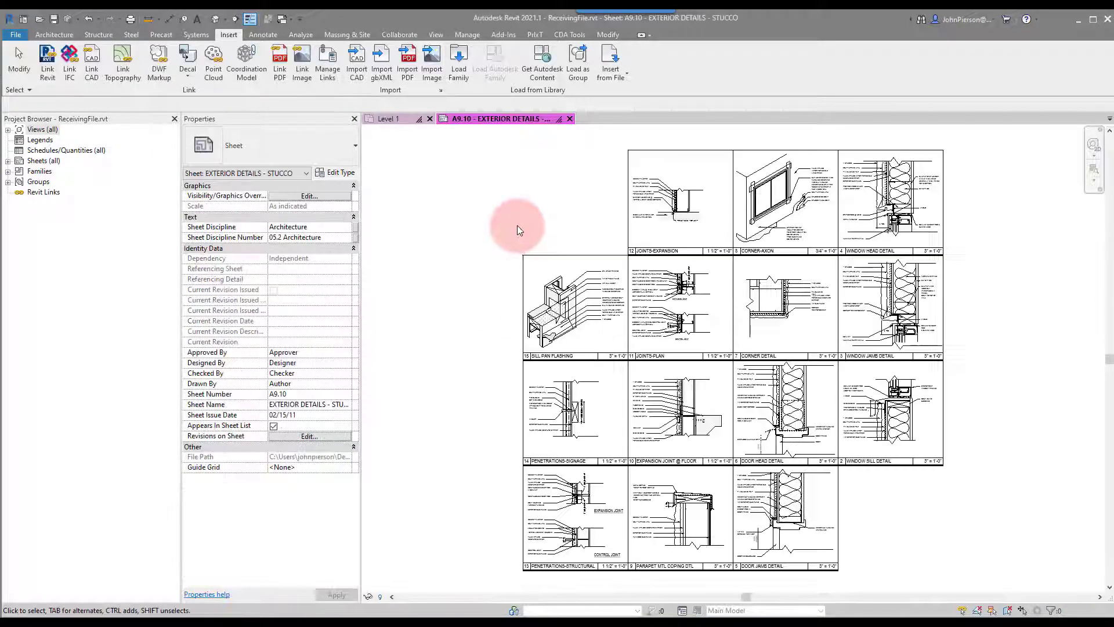
pyautogui.click(517, 225)
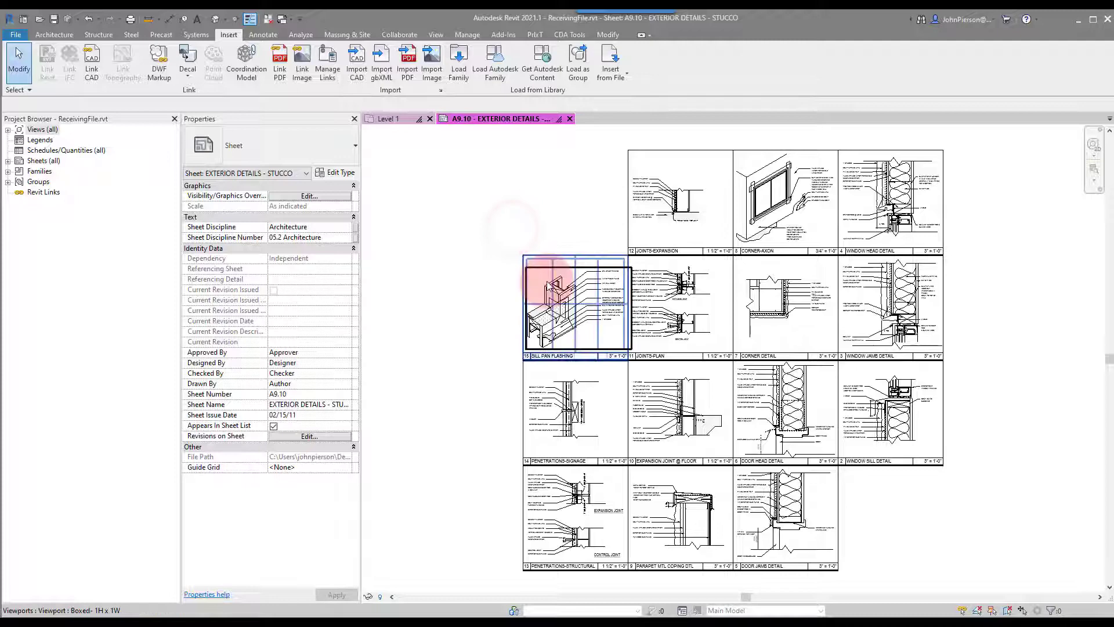
pyautogui.click(541, 287)
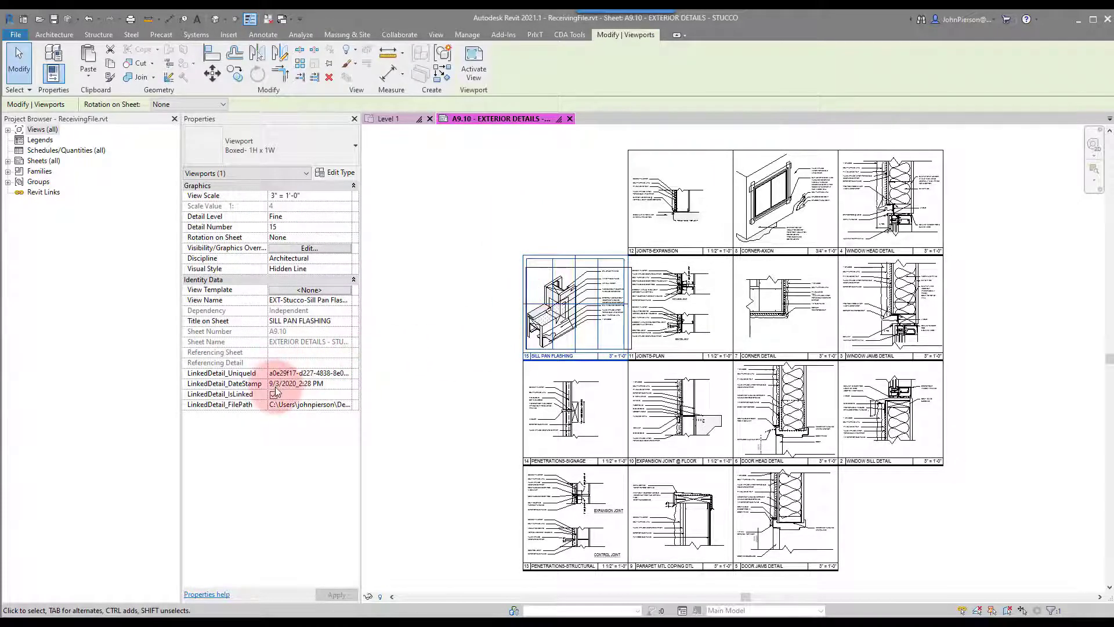
pyautogui.click(494, 314)
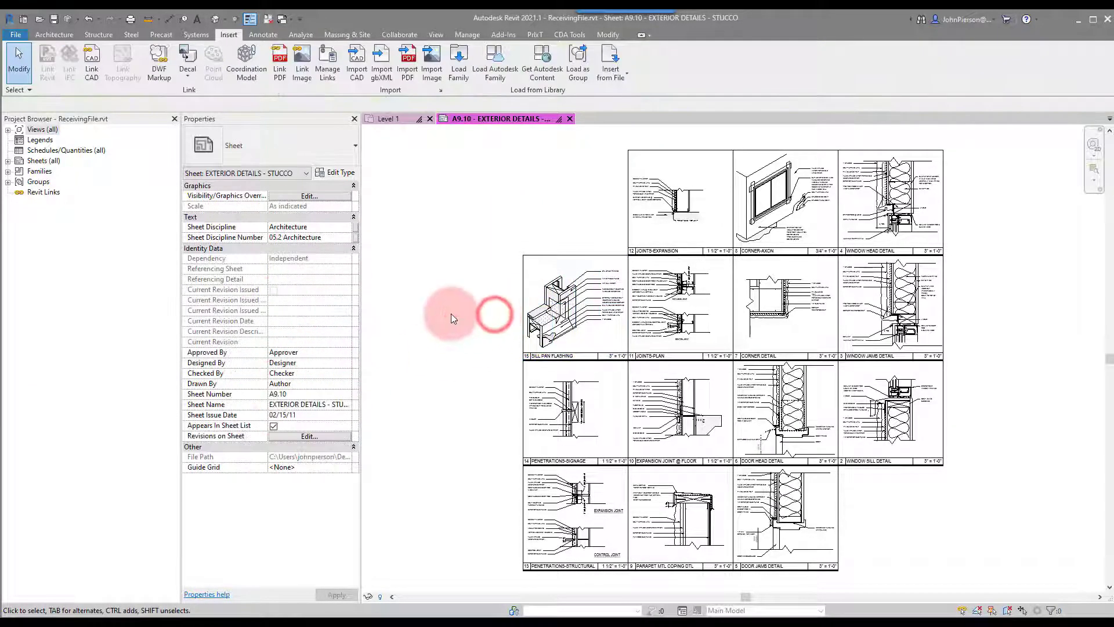
pyautogui.moveTo(453, 318); pyautogui.dragTo(393, 311, button='middle')
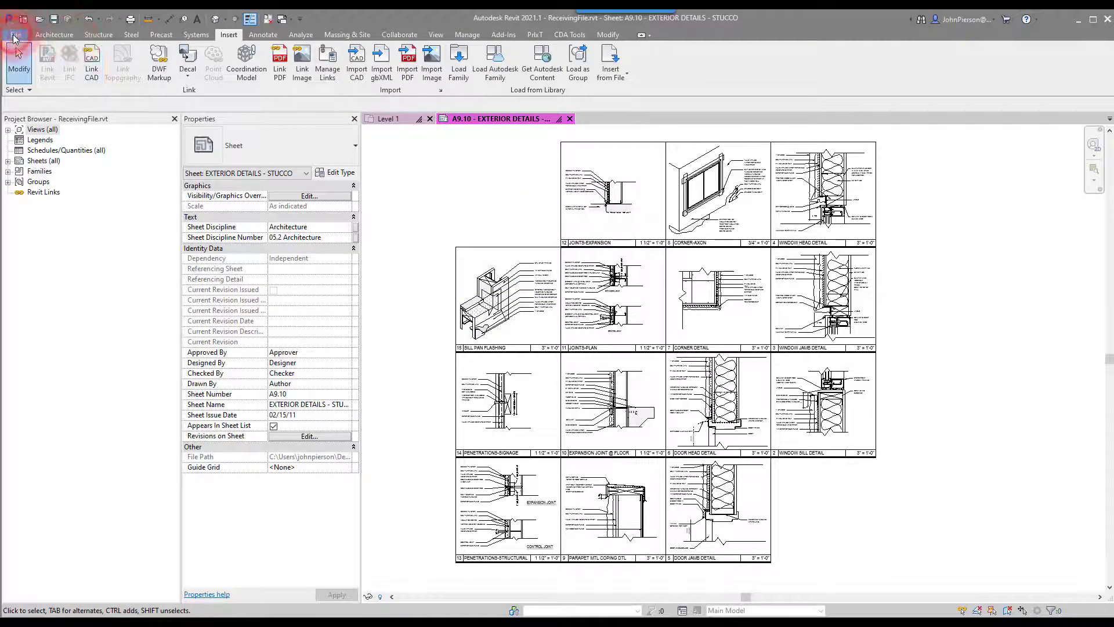
# - Reopen the Stucco details file from Recent and activate its CORNER-AXON viewport for editing
pyautogui.click(15, 37)
pyautogui.click(155, 98)
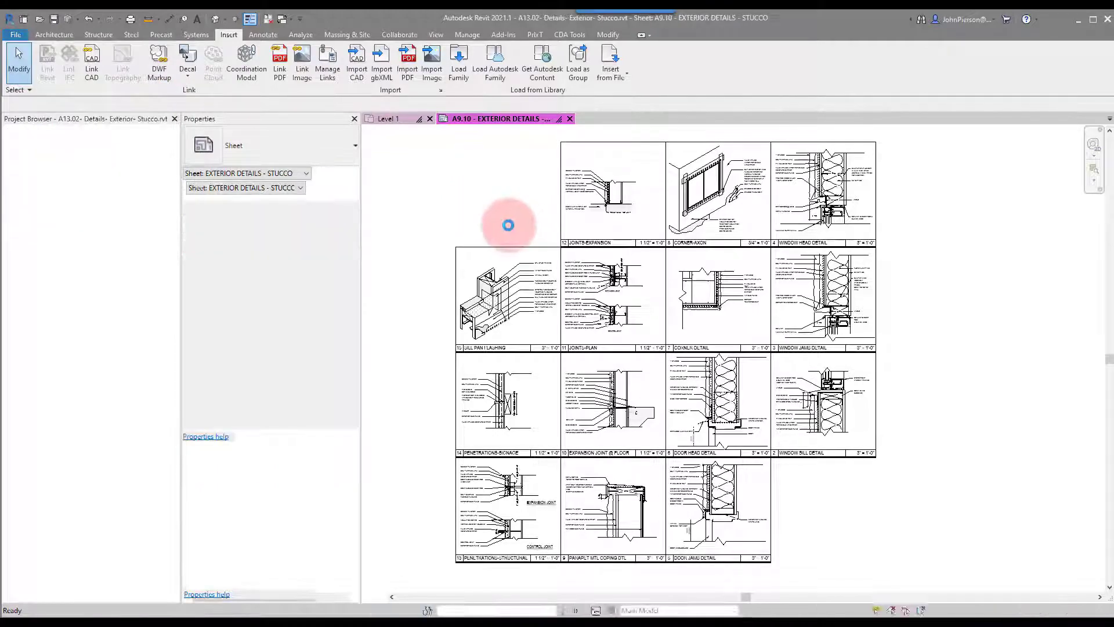
pyautogui.click(803, 204)
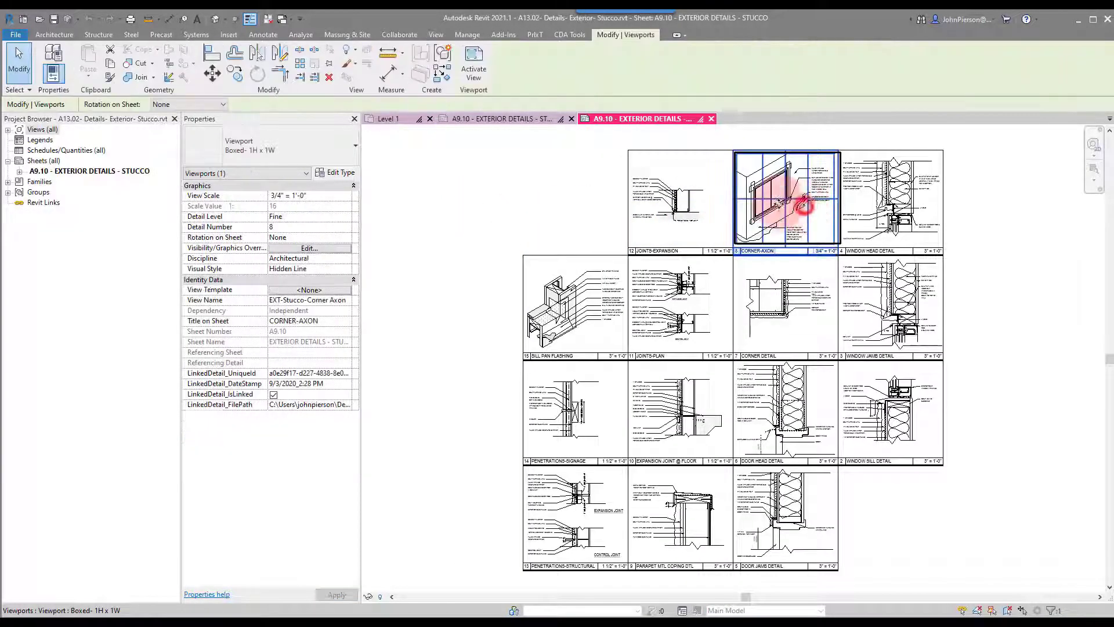
pyautogui.scroll(3, 802, 205)
pyautogui.doubleClick(776, 204)
# - Delete the window from the Corner Axon, save the file, and close its A9.10 sheet
pyautogui.scroll(-2, 823, 242)
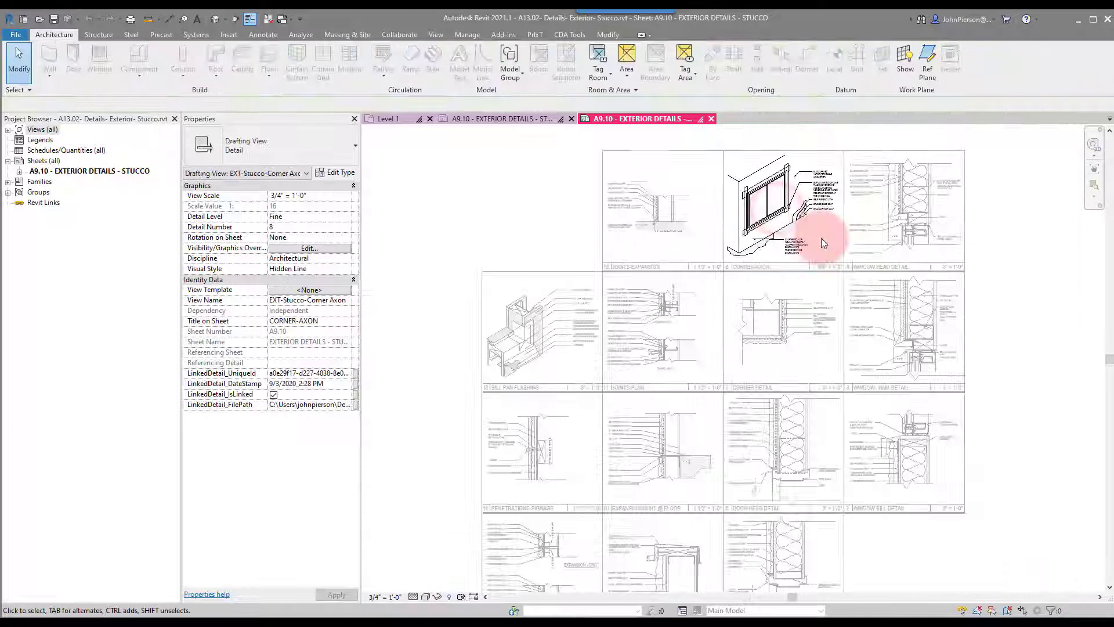
pyautogui.click(764, 186)
pyautogui.click(768, 190)
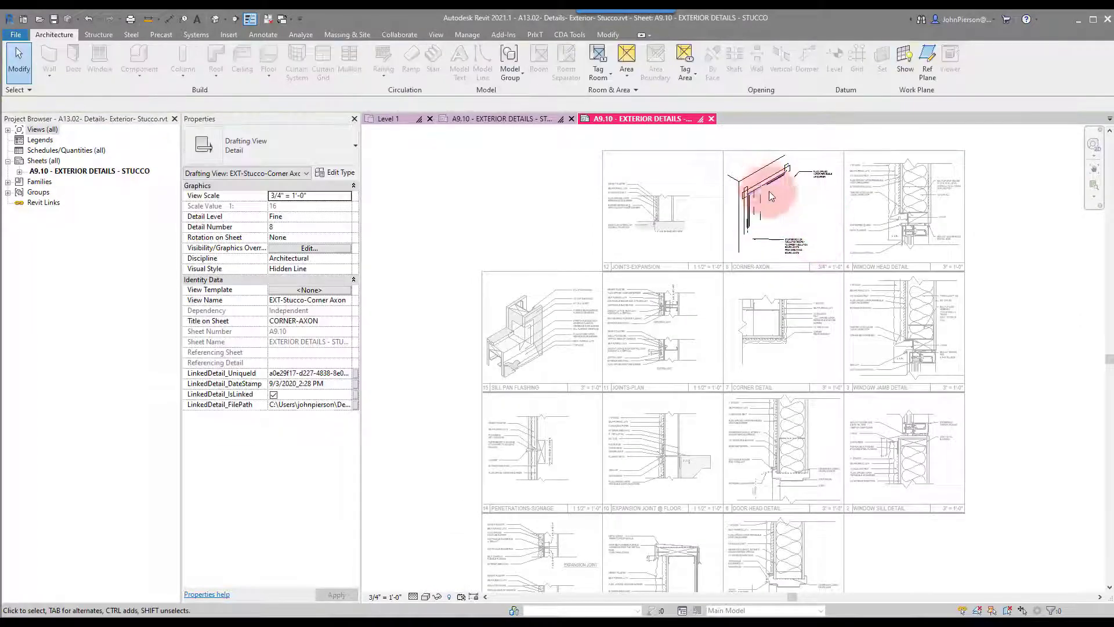
pyautogui.click(54, 19)
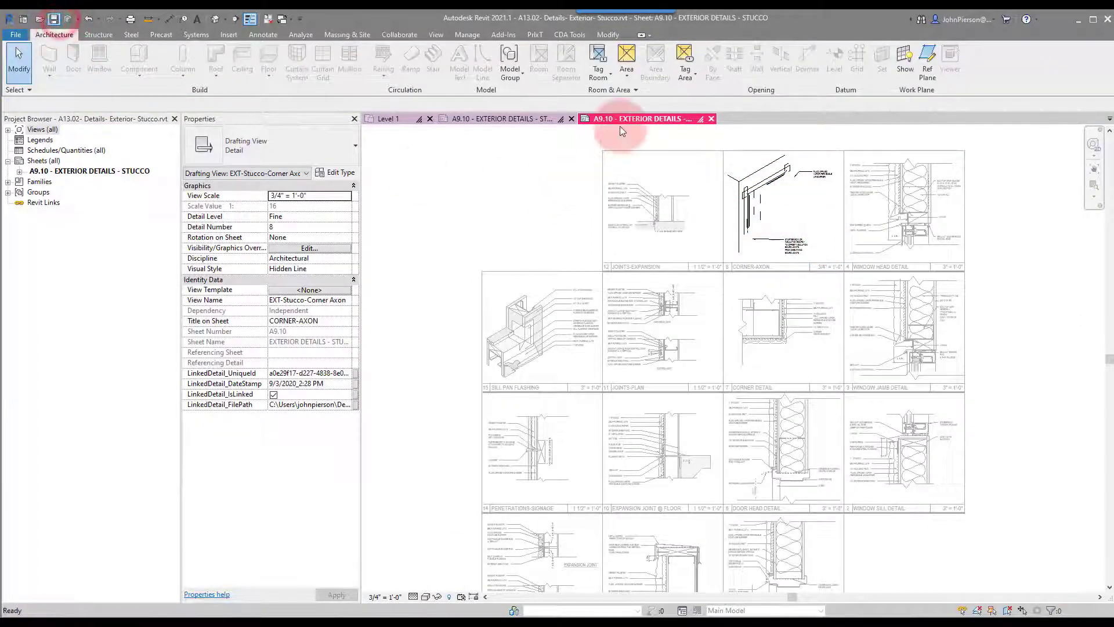
pyautogui.click(711, 119)
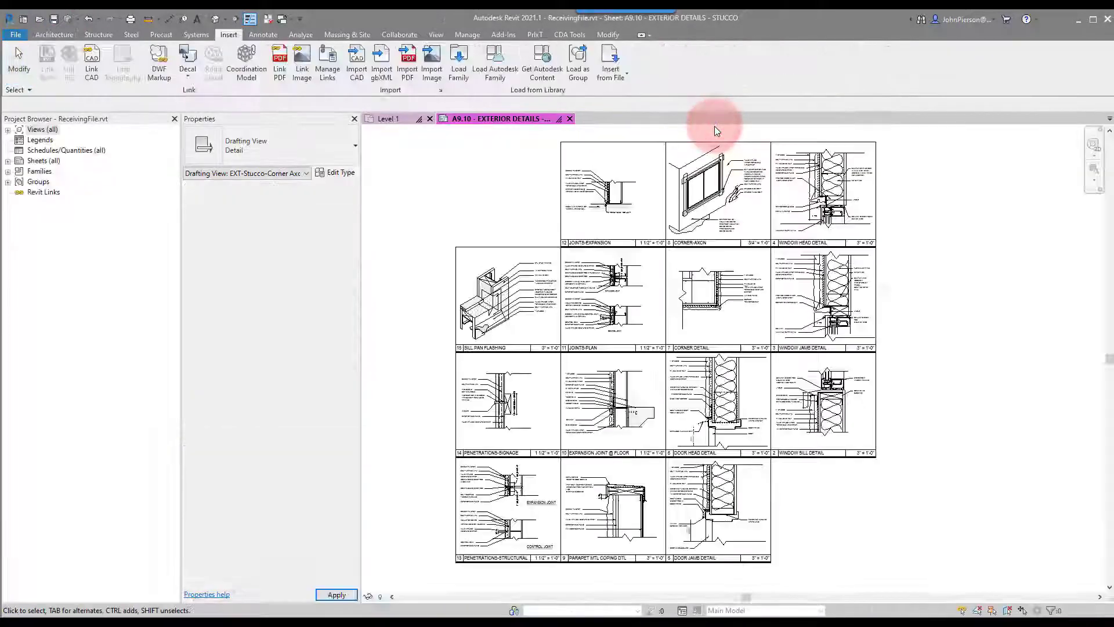
# - Run Update Linked Details on A9.10/8 EXT-Stucco-Corner Axon and check the refreshed detail
pyautogui.click(492, 193)
pyautogui.click(539, 39)
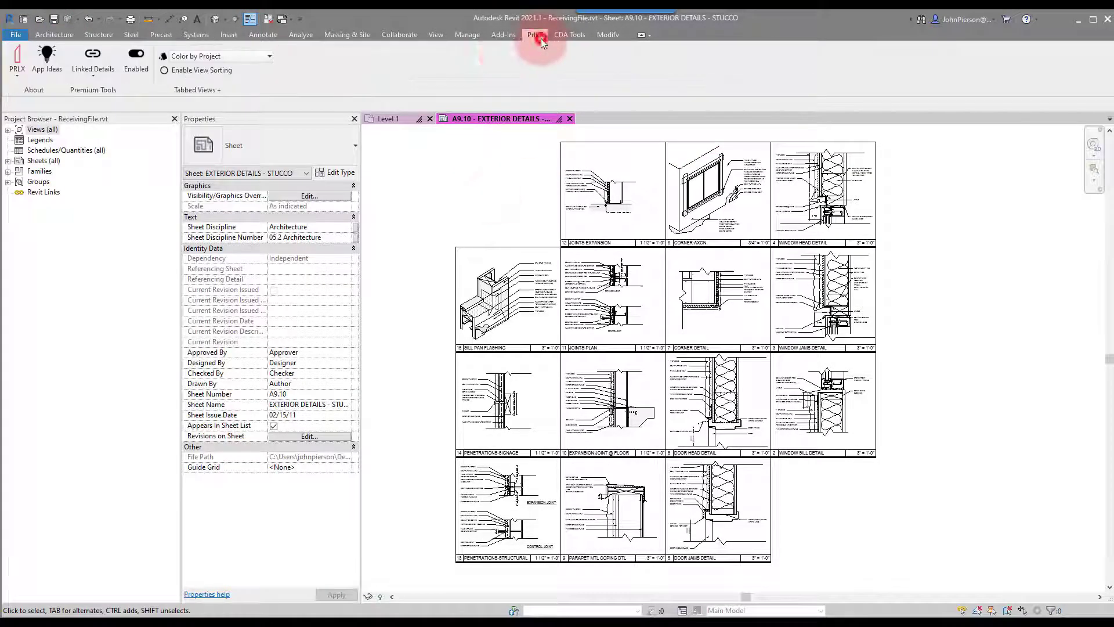
pyautogui.click(93, 70)
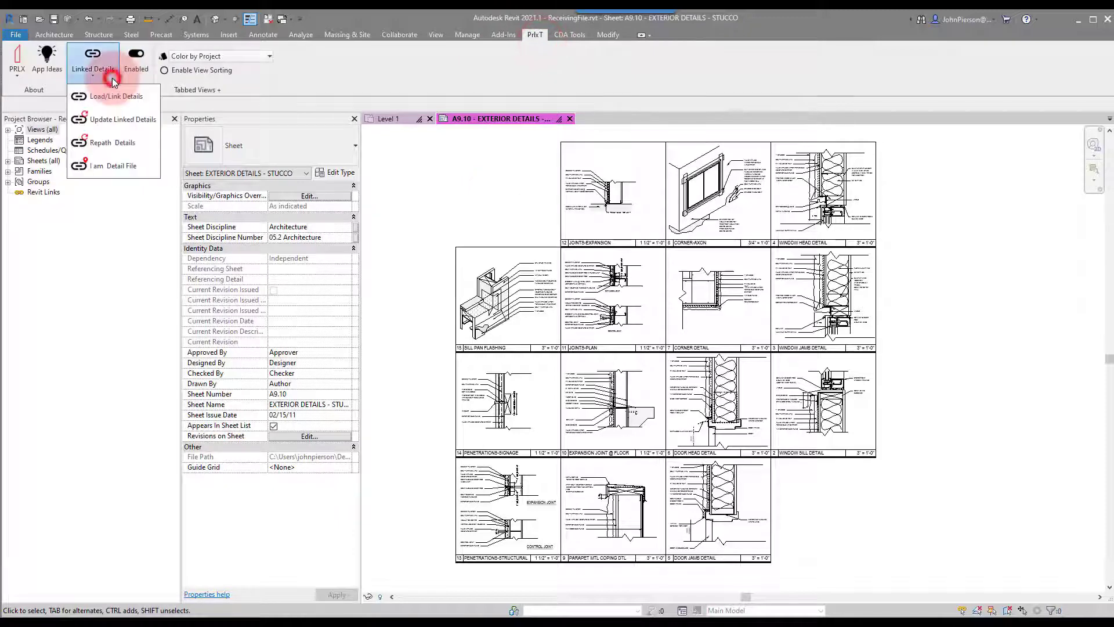
pyautogui.click(113, 120)
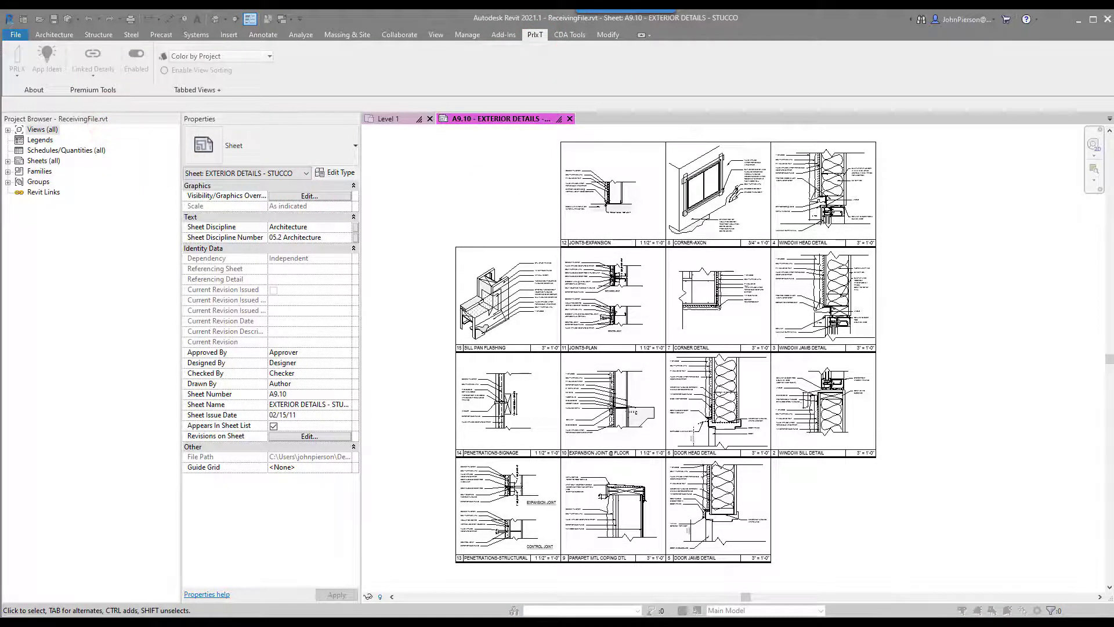
pyautogui.scroll(-3, 374, 209)
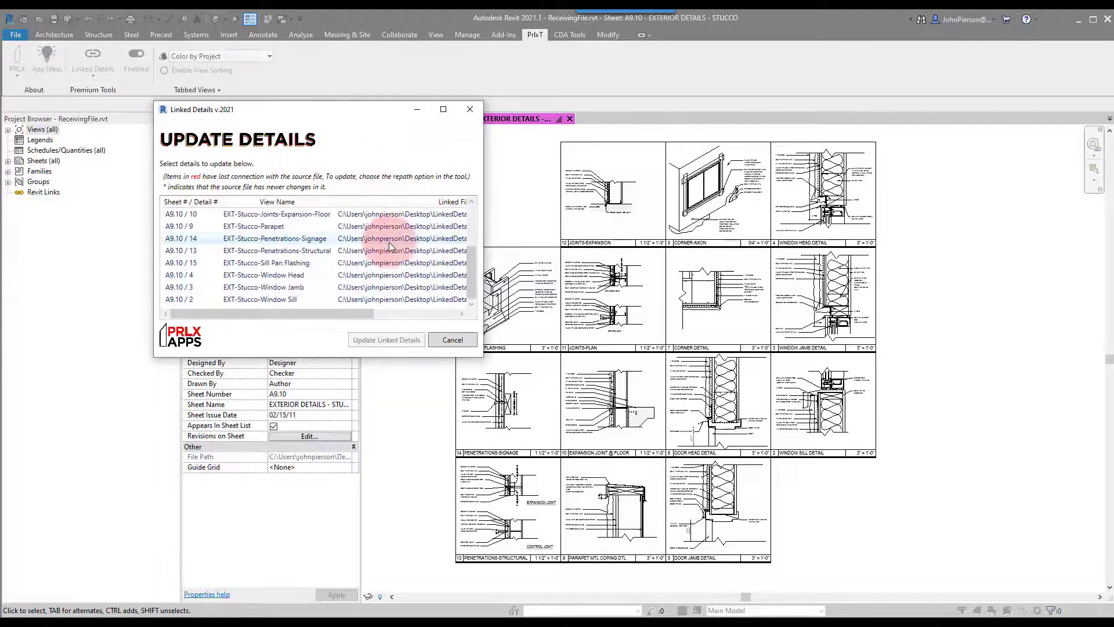
pyautogui.click(318, 277)
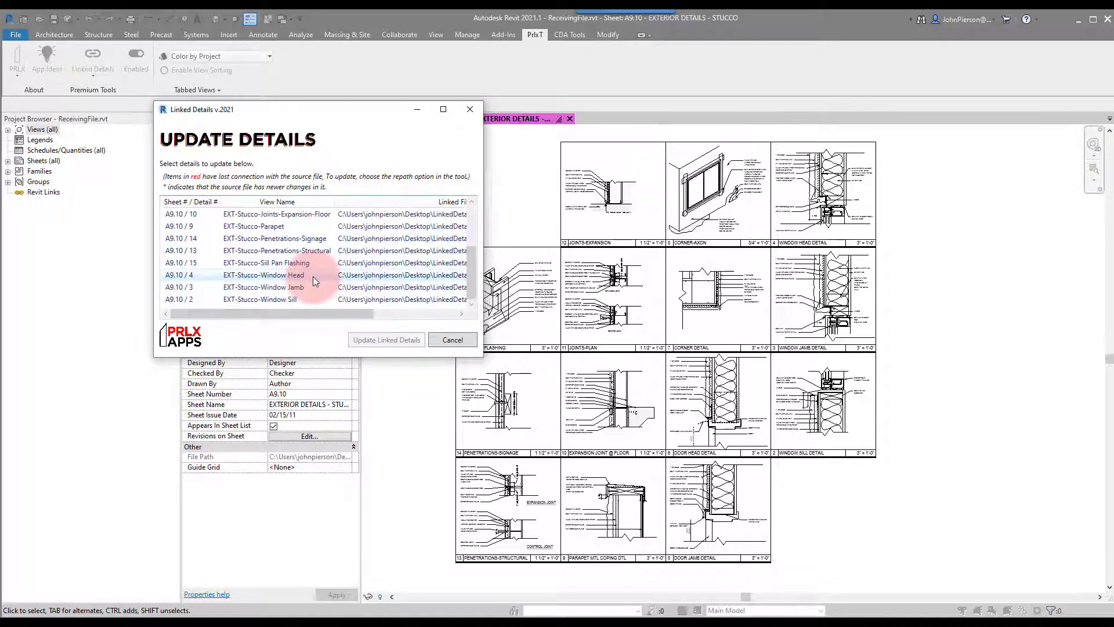
pyautogui.scroll(2, 312, 276)
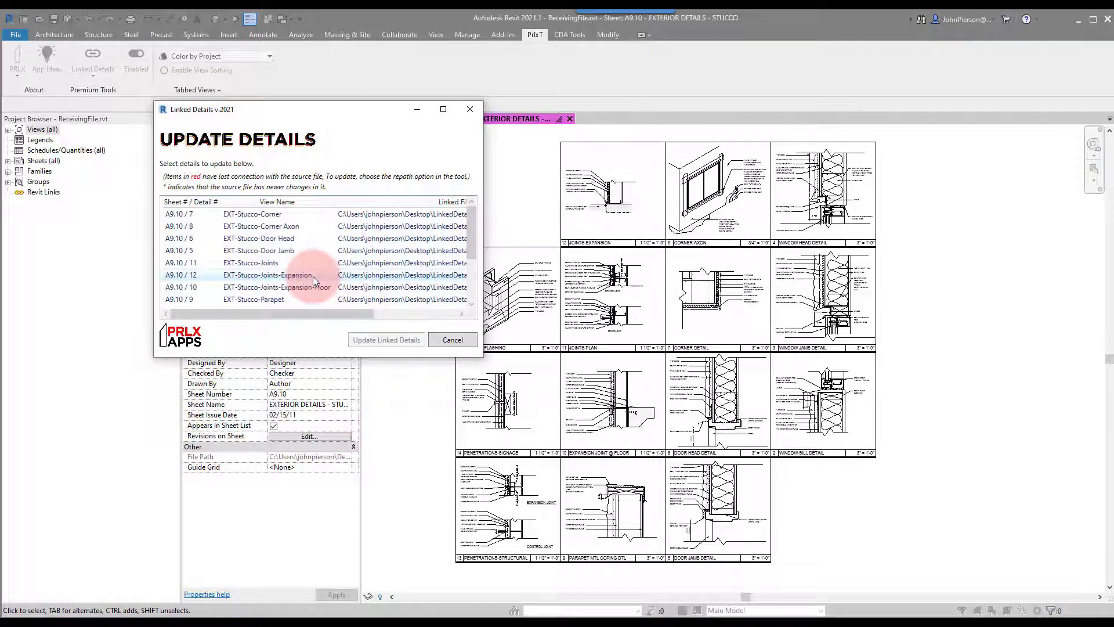
pyautogui.click(198, 228)
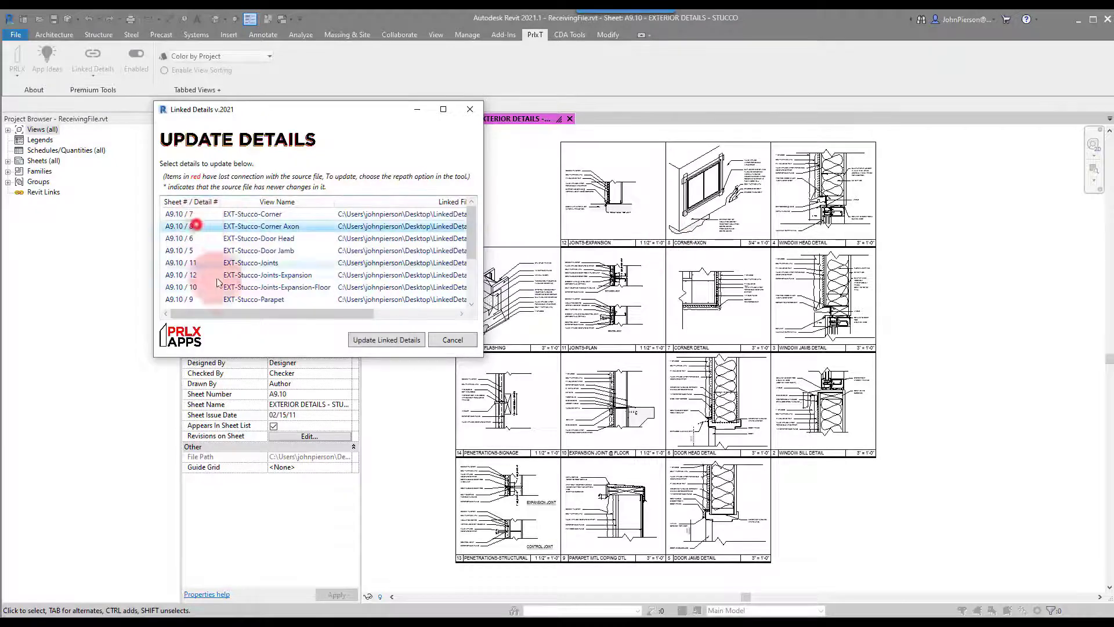
pyautogui.click(394, 339)
pyautogui.click(386, 340)
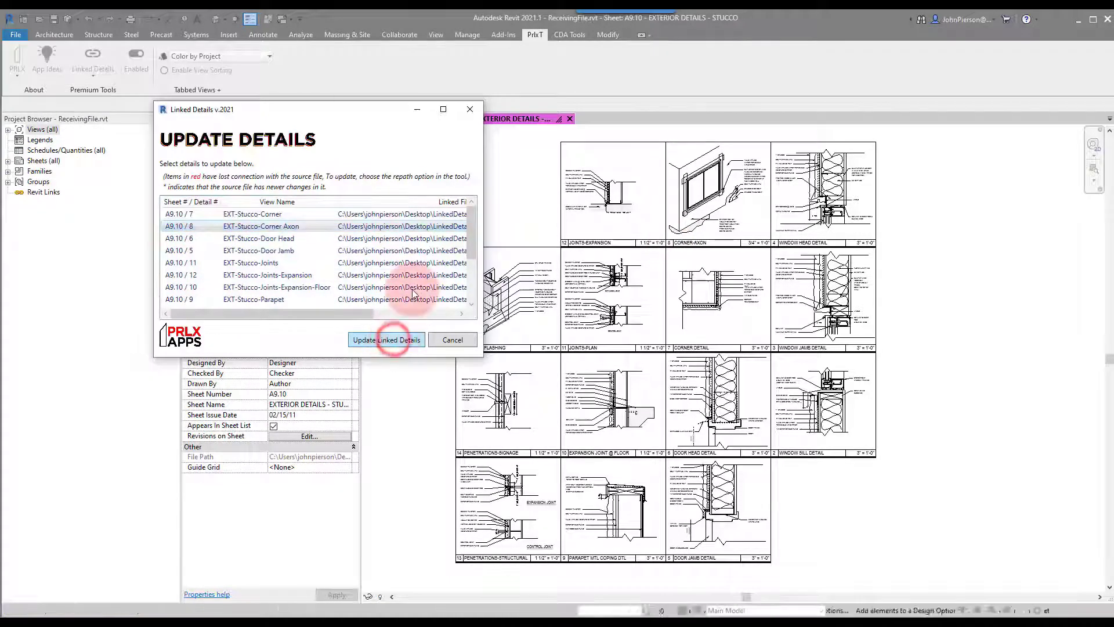
pyautogui.click(602, 222)
pyautogui.click(693, 200)
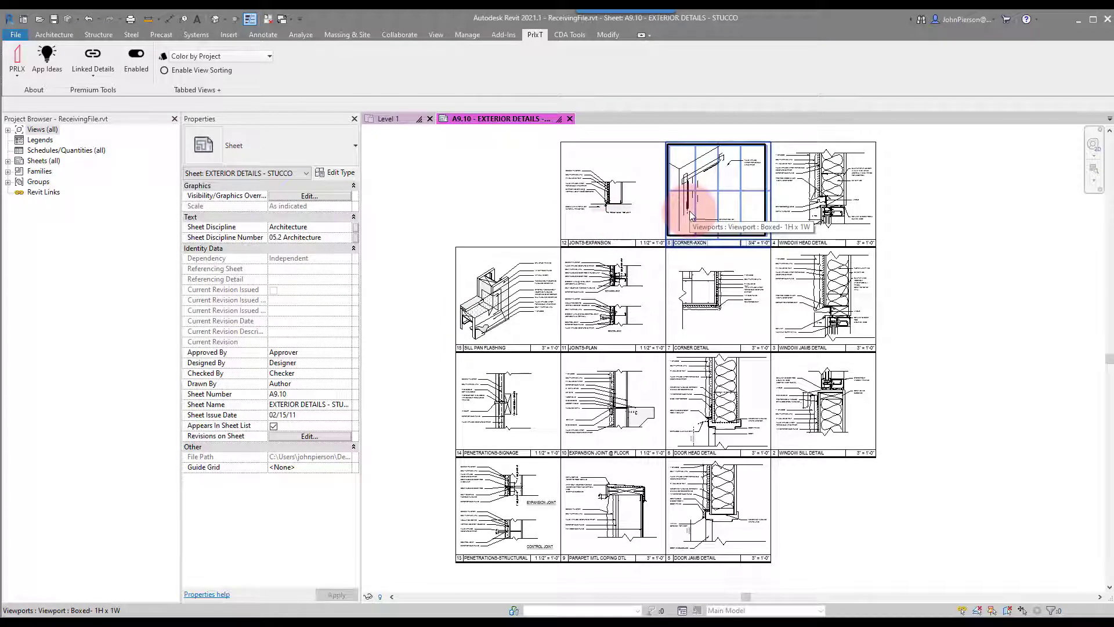
pyautogui.click(510, 216)
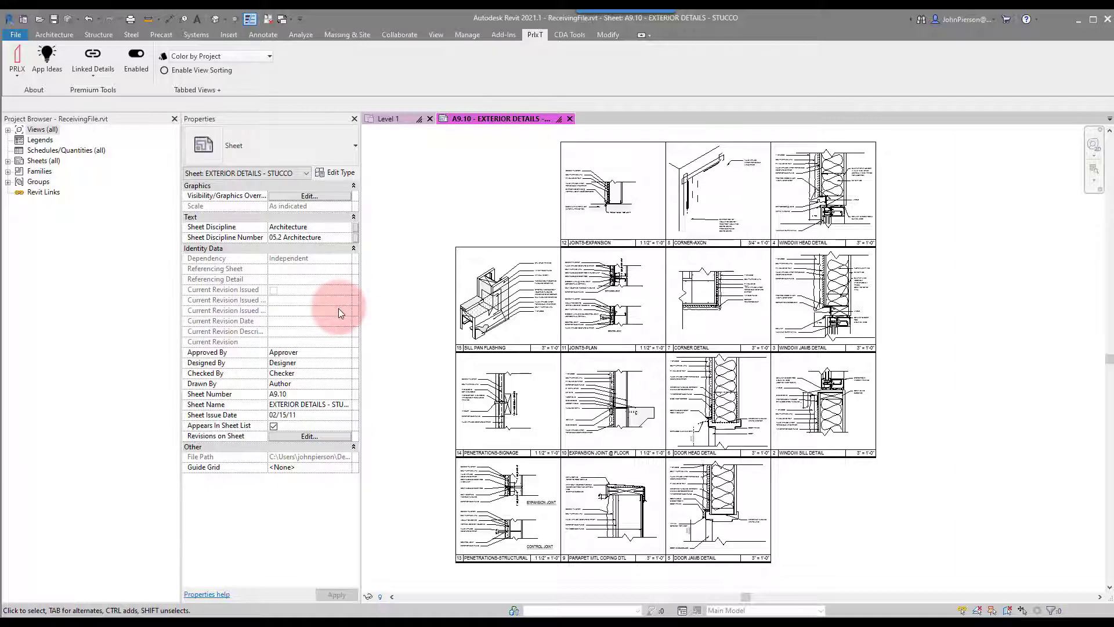
pyautogui.click(459, 328)
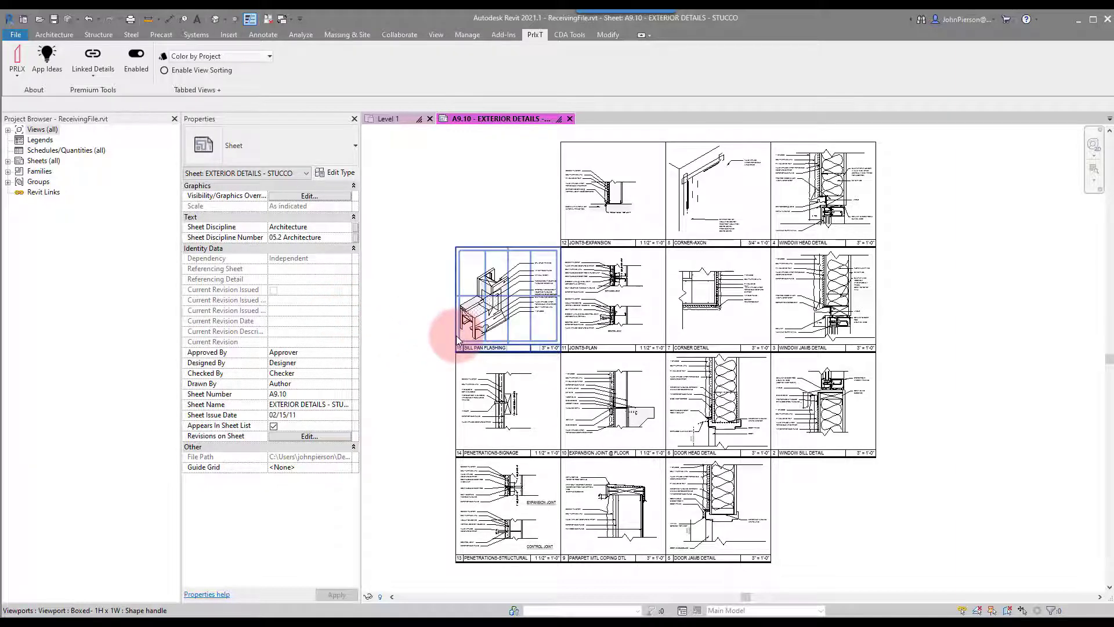
pyautogui.click(409, 341)
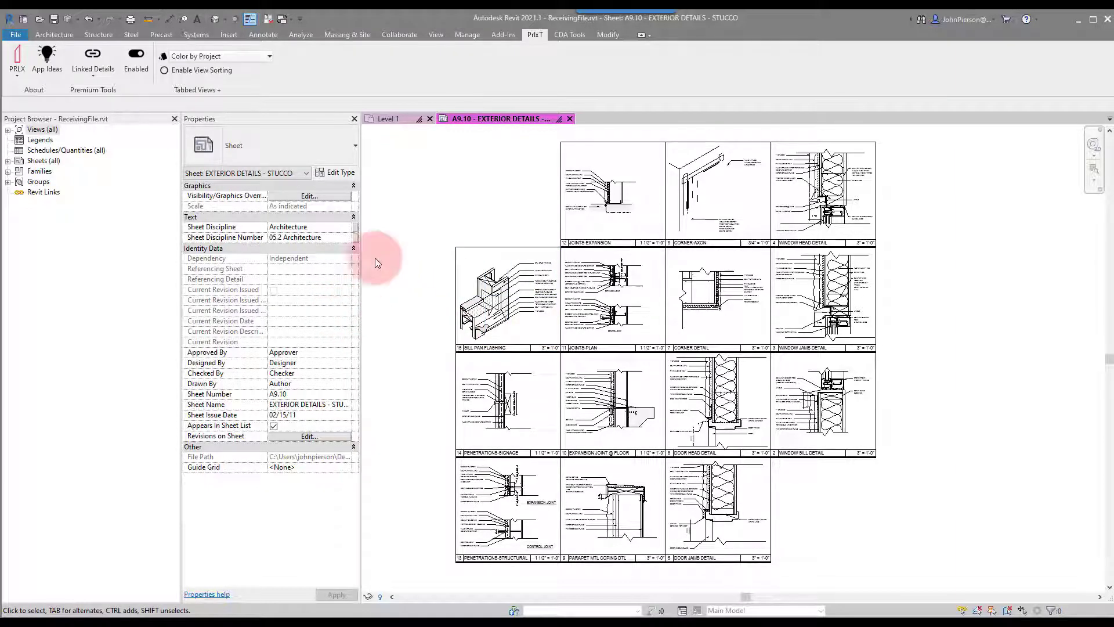
pyautogui.click(93, 58)
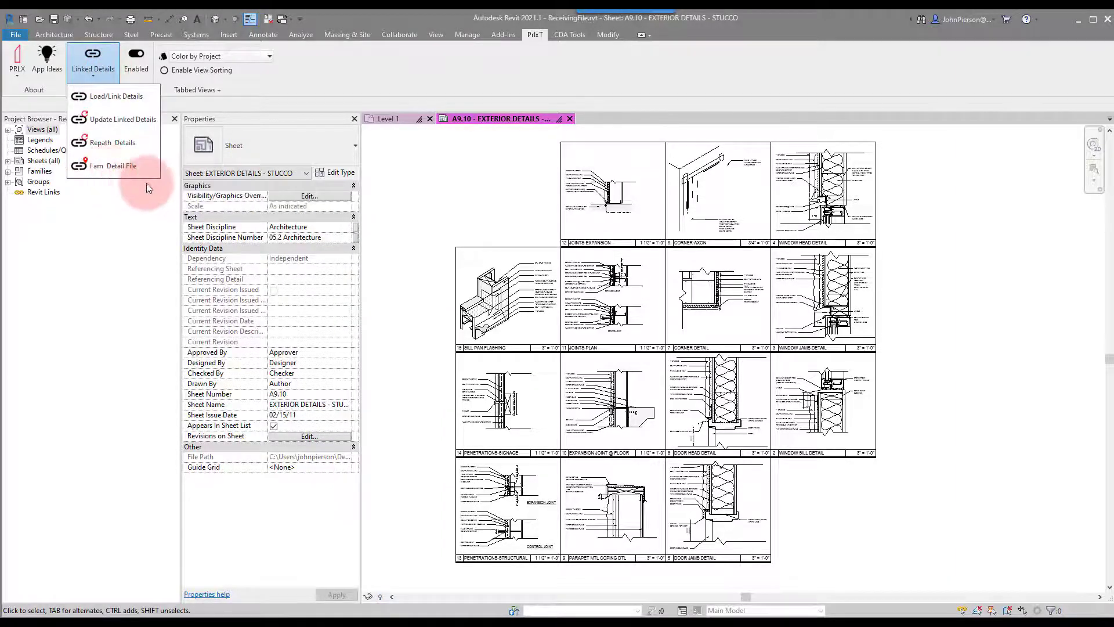
pyautogui.click(421, 189)
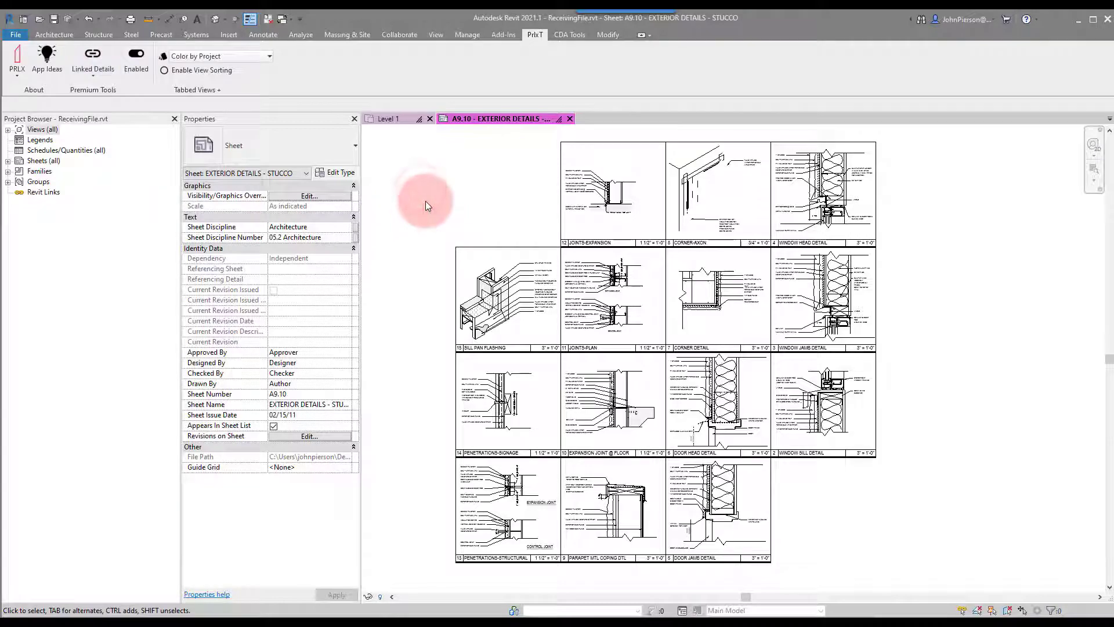